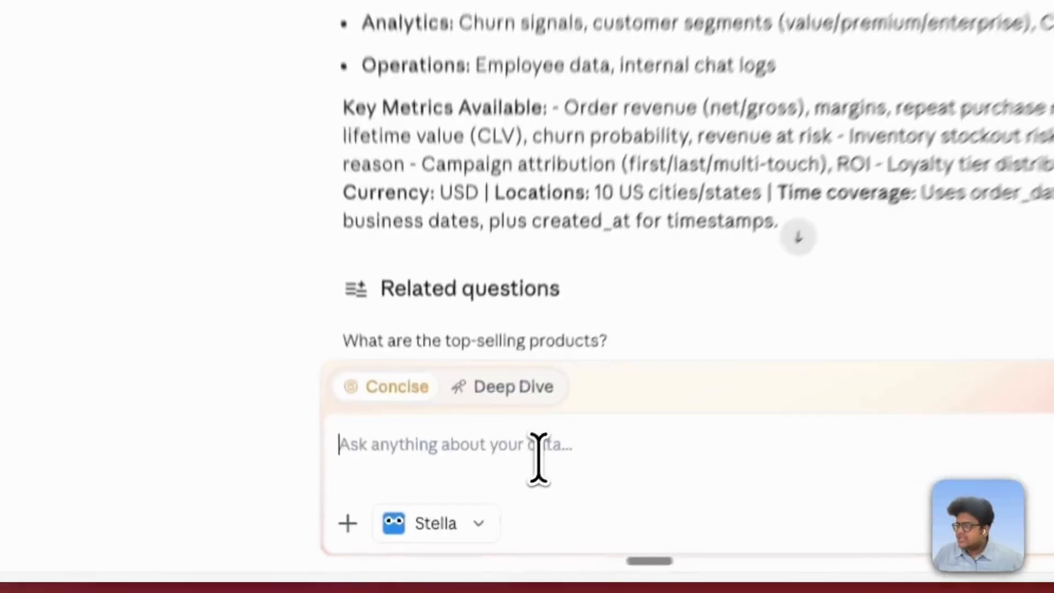
- Ask the Stella agent to "give me a business summary of sales metrics"
{"action": "type", "text": "give me a business summary of sales metrics"}
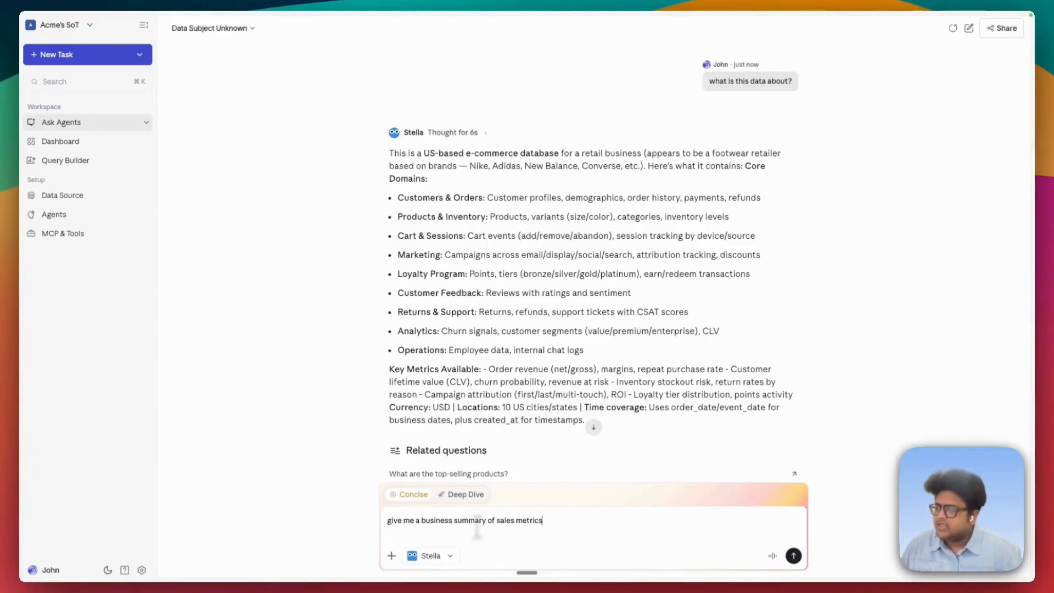
{"action": "key", "text": "Return"}
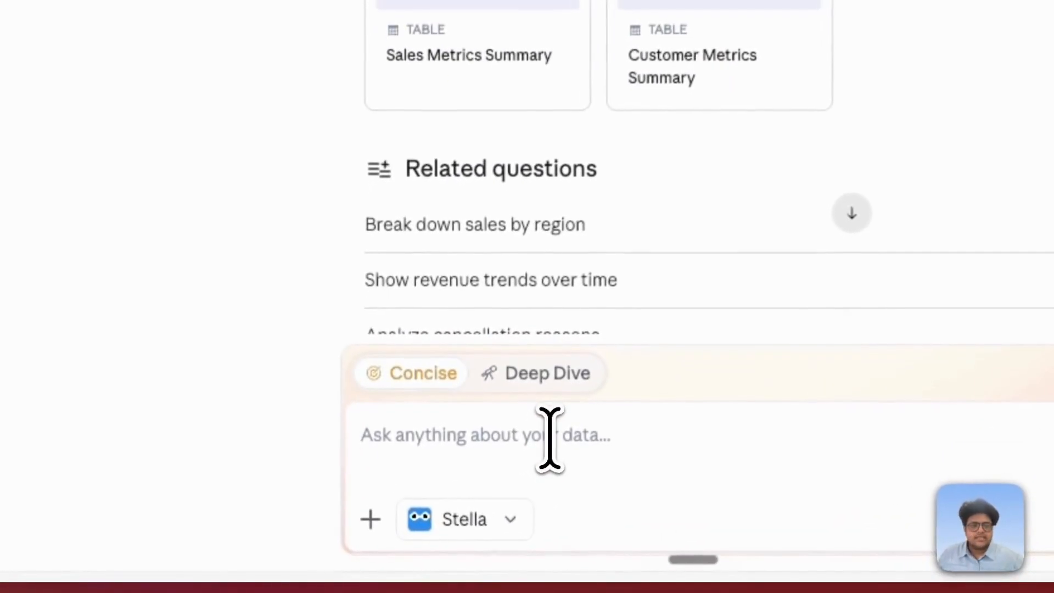
- Ask the agent for revenue by month in Concise mode and open the chart it generates
{"action": "left_click", "coordinate": [549, 437]}
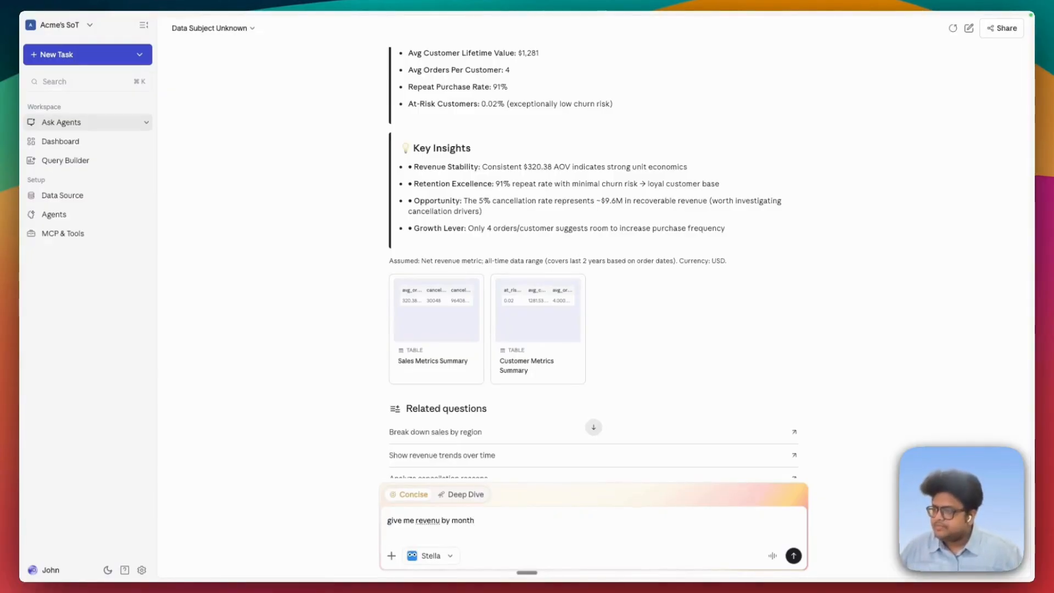
{"action": "key", "text": "Return"}
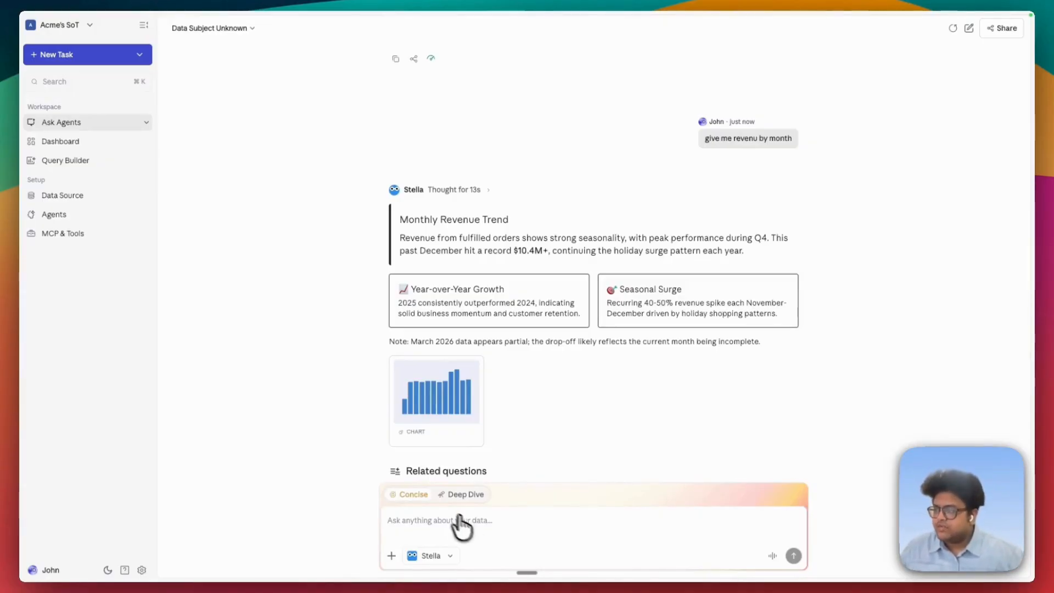
{"action": "left_click", "coordinate": [455, 495]}
{"action": "left_click", "coordinate": [407, 491]}
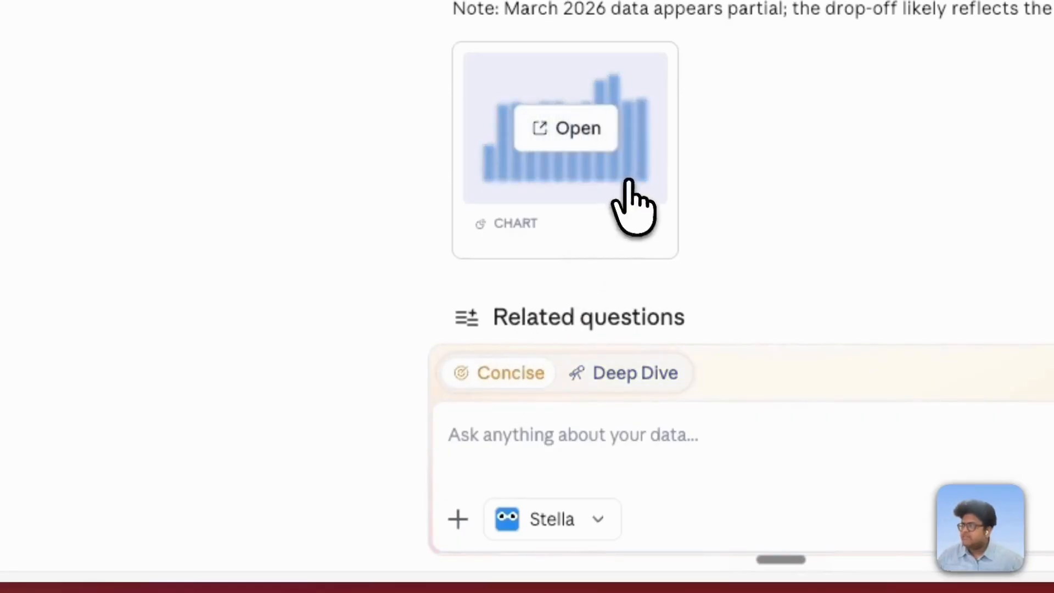
{"action": "left_click", "coordinate": [631, 207]}
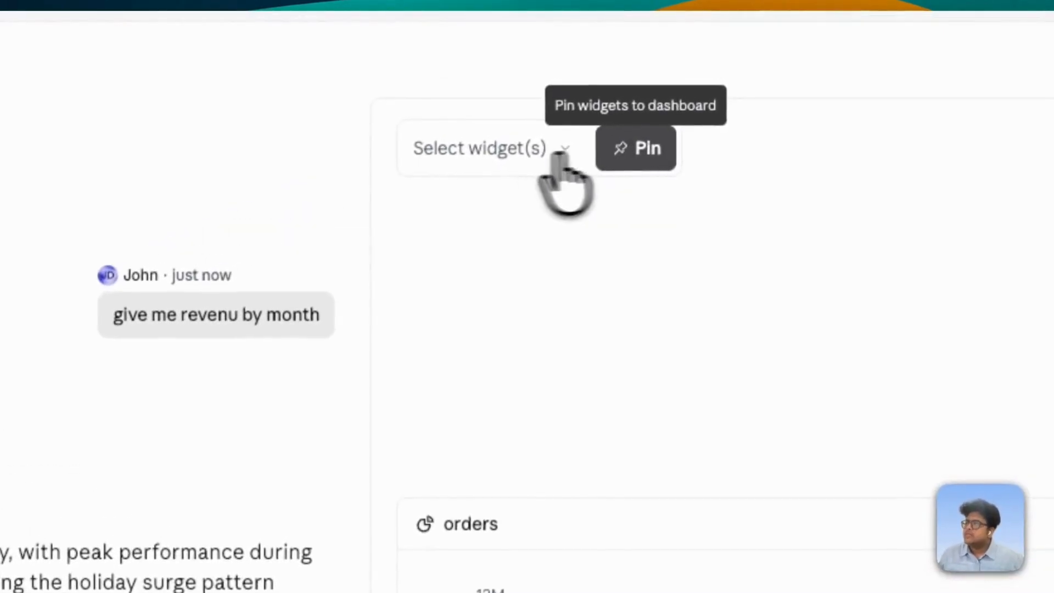
- Select the chart widget and pin it to a new dashboard named Sales Dash
{"action": "left_click", "coordinate": [494, 153]}
{"action": "left_click", "coordinate": [389, 309]}
{"action": "left_click", "coordinate": [607, 147]}
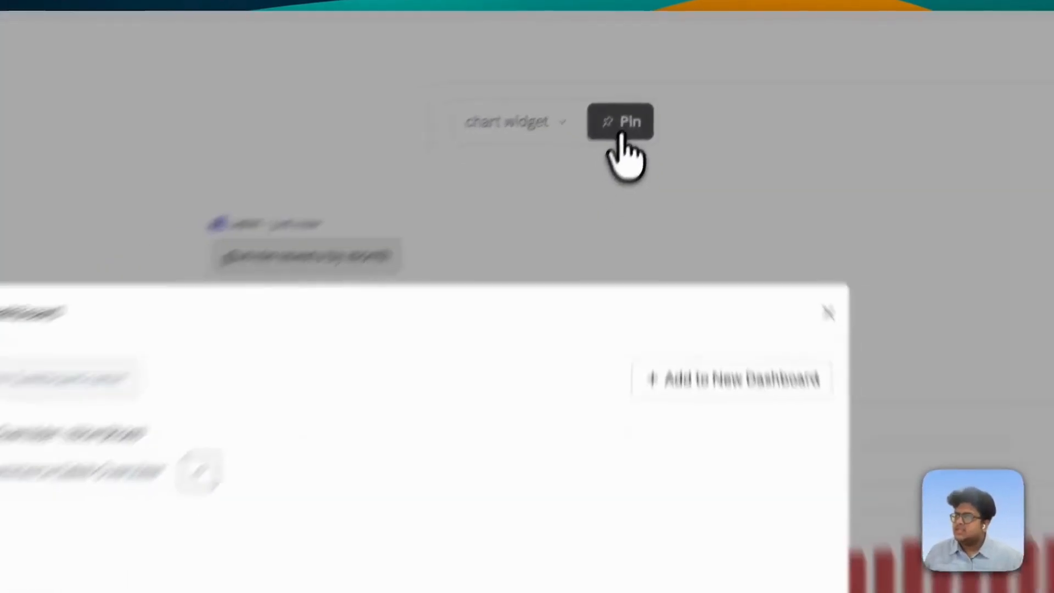
{"action": "left_click", "coordinate": [667, 379]}
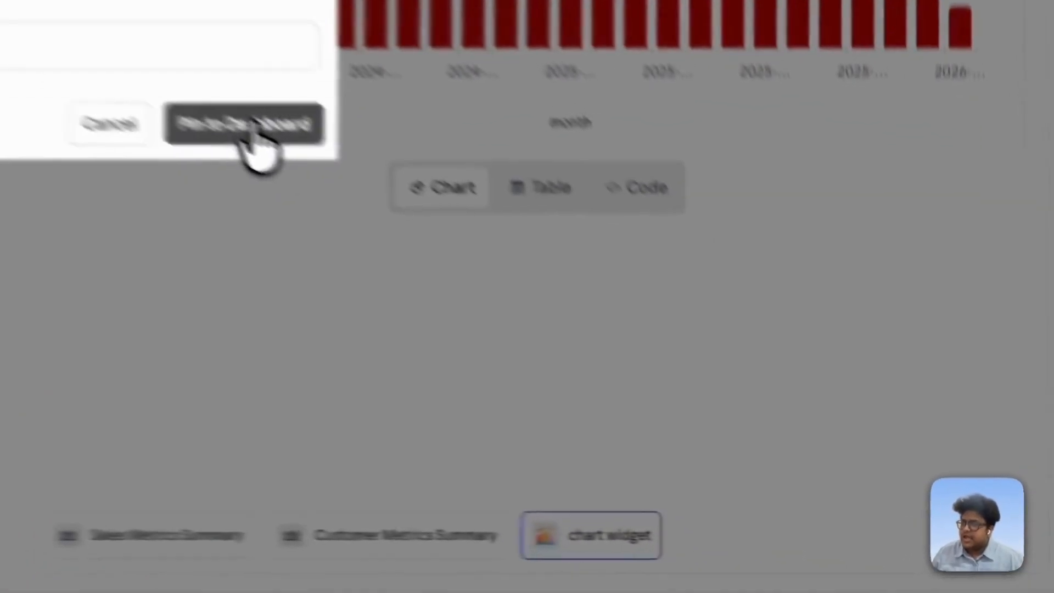
{"action": "left_click", "coordinate": [653, 362]}
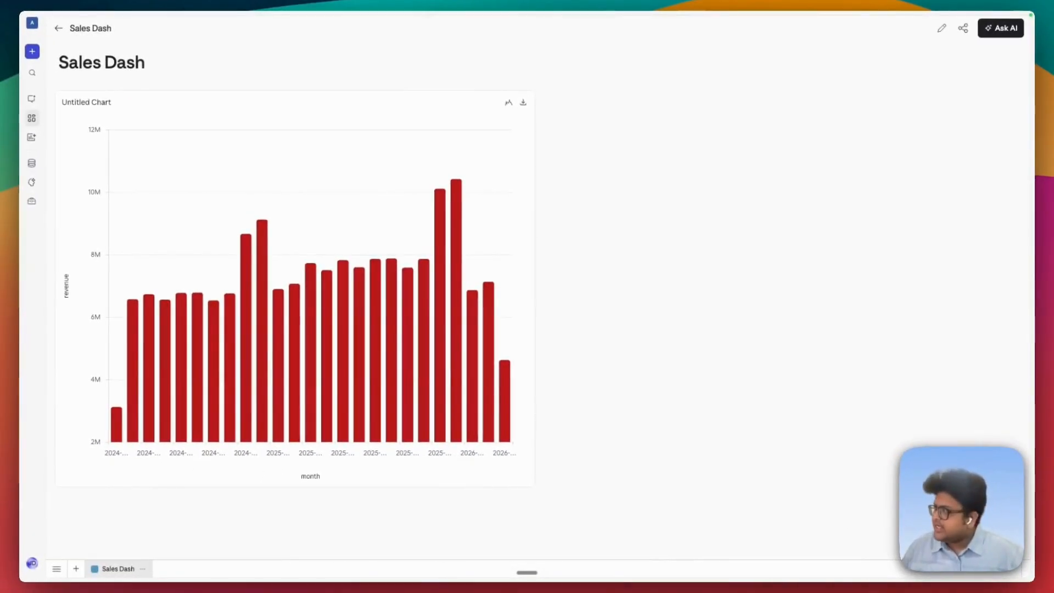
- Edit the dashboard's revenue chart, preview the bar, pie and donut types, and save it as a column chart
{"action": "left_click", "coordinate": [941, 28]}
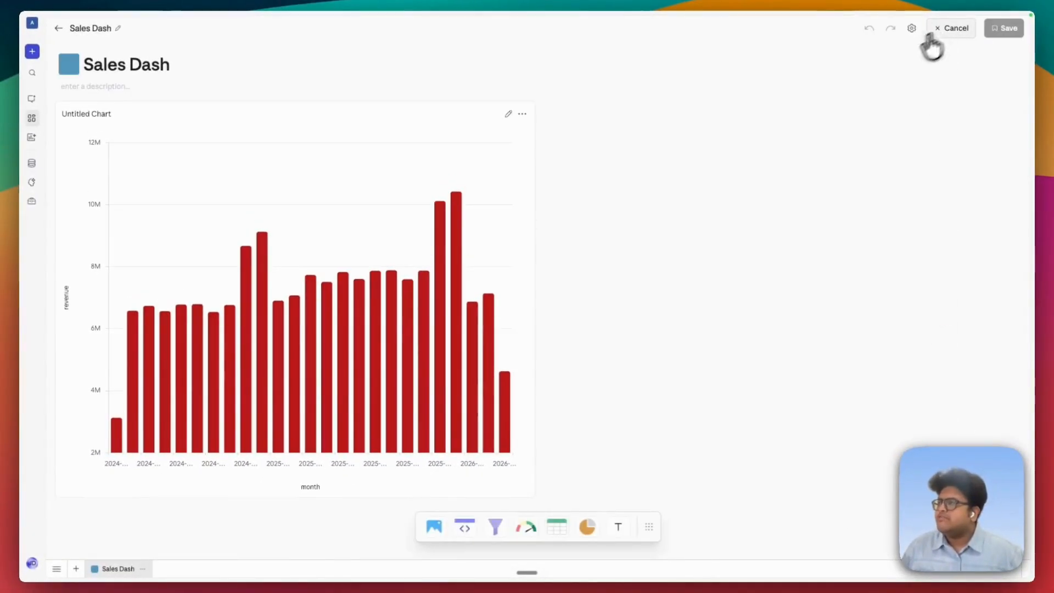
{"action": "left_click", "coordinate": [508, 114]}
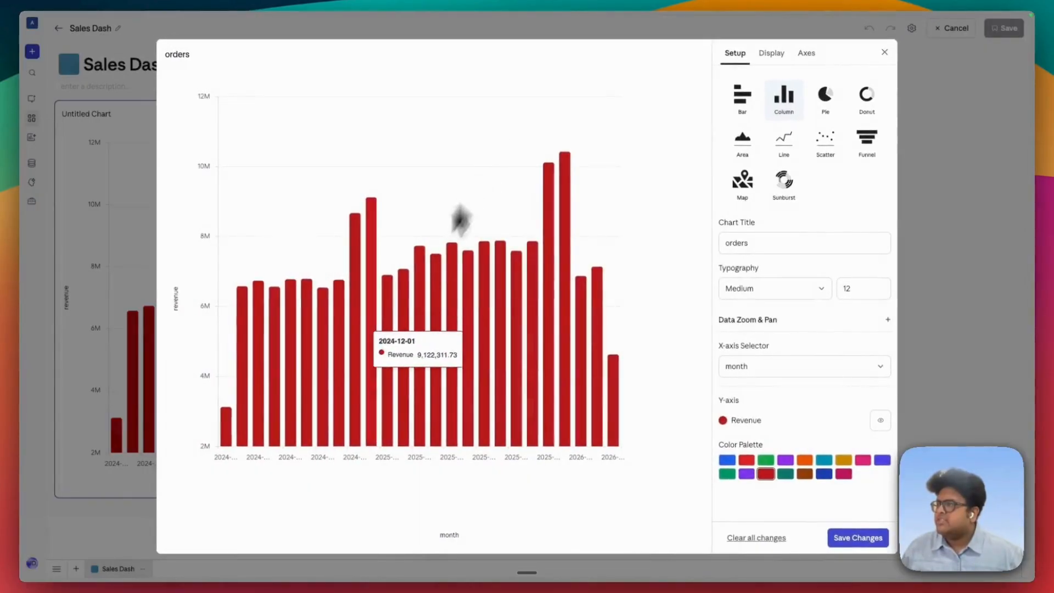
{"action": "left_click", "coordinate": [745, 109]}
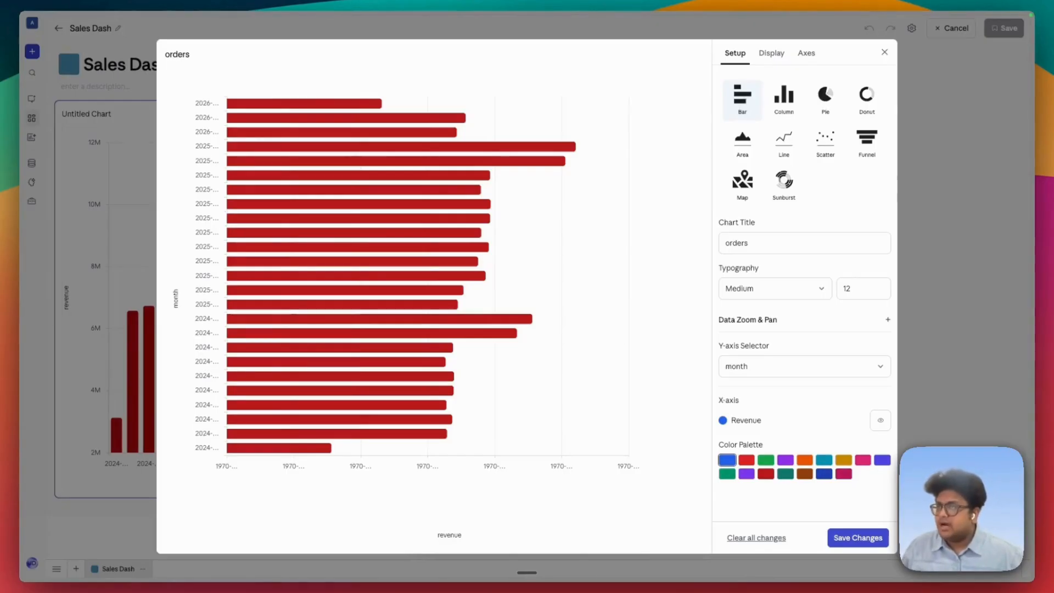
{"action": "left_click", "coordinate": [823, 102]}
{"action": "left_click", "coordinate": [861, 102]}
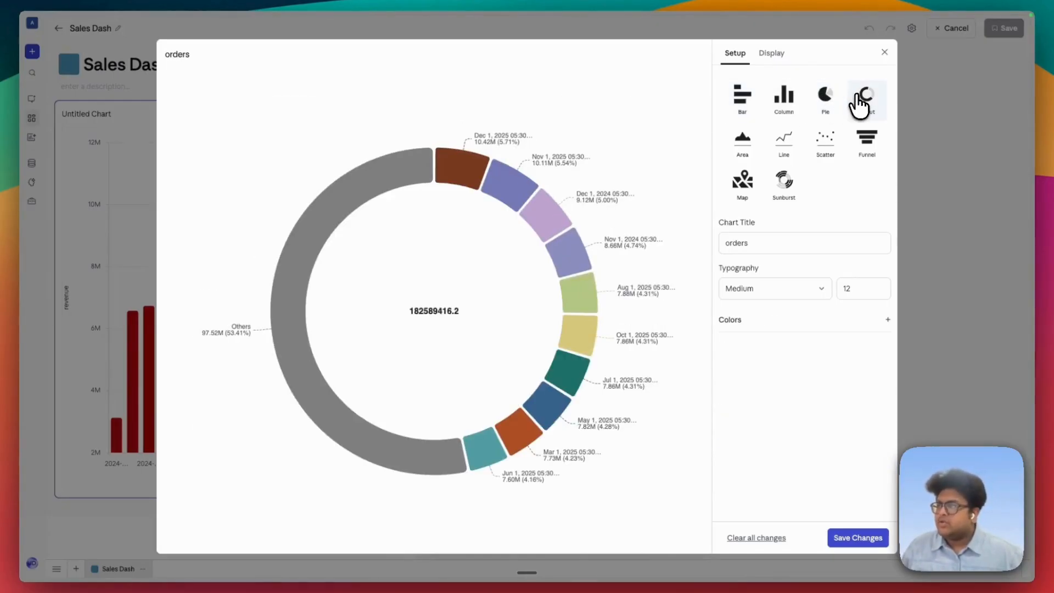
{"action": "left_click", "coordinate": [794, 99]}
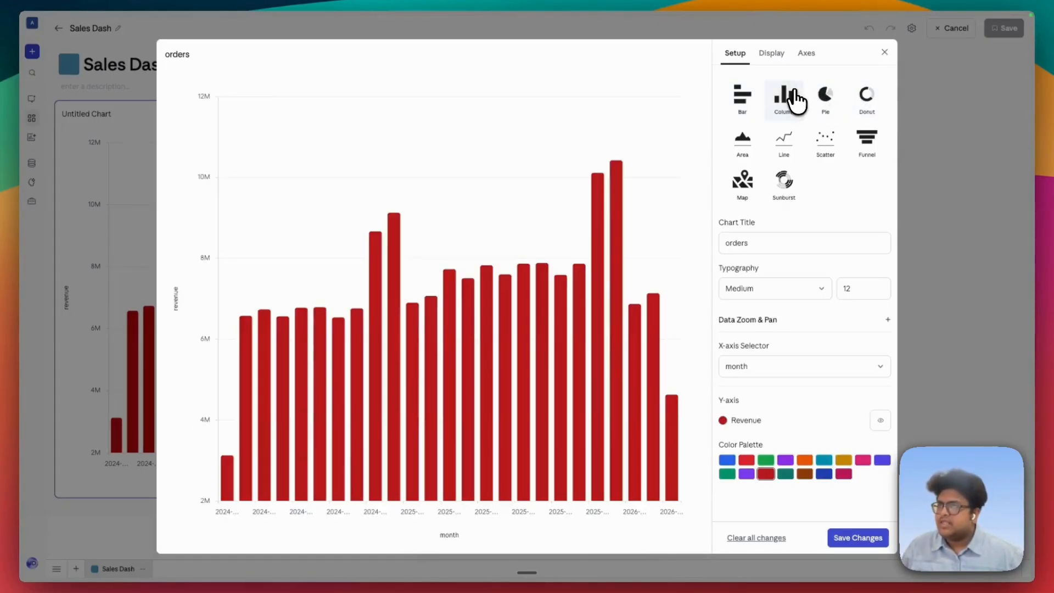
{"action": "left_click", "coordinate": [857, 537]}
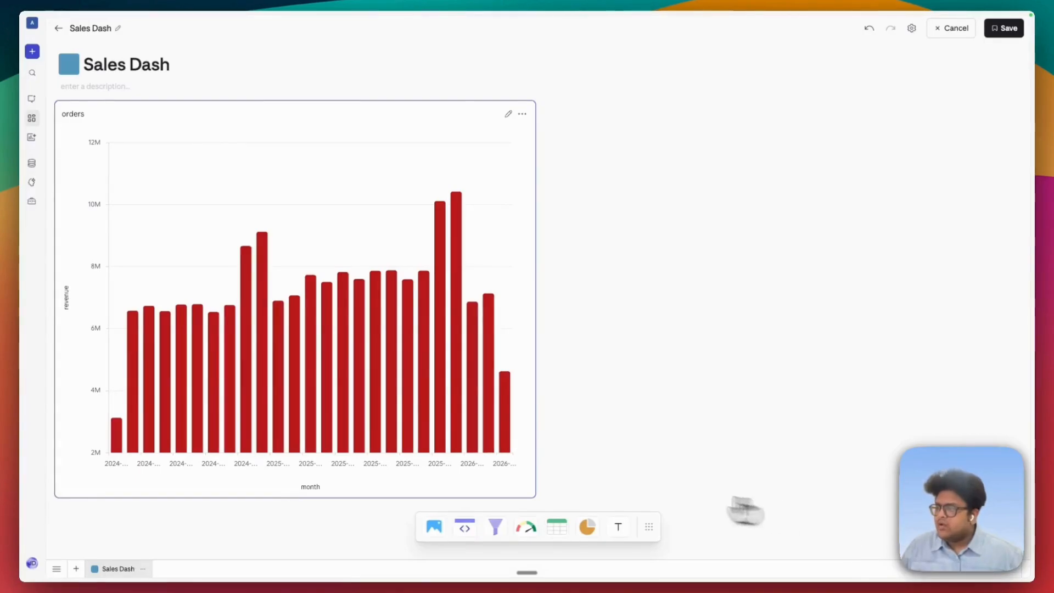
- Add a chart widget generated from the prompt "give me revenue by product"
{"action": "left_click", "coordinate": [588, 526]}
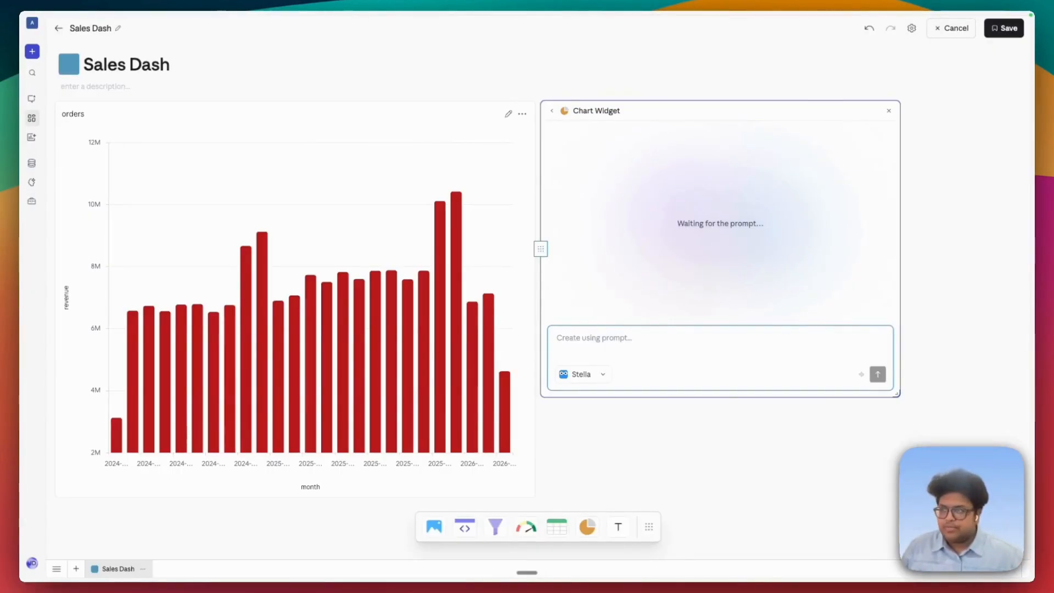
{"action": "type", "text": "give me"}
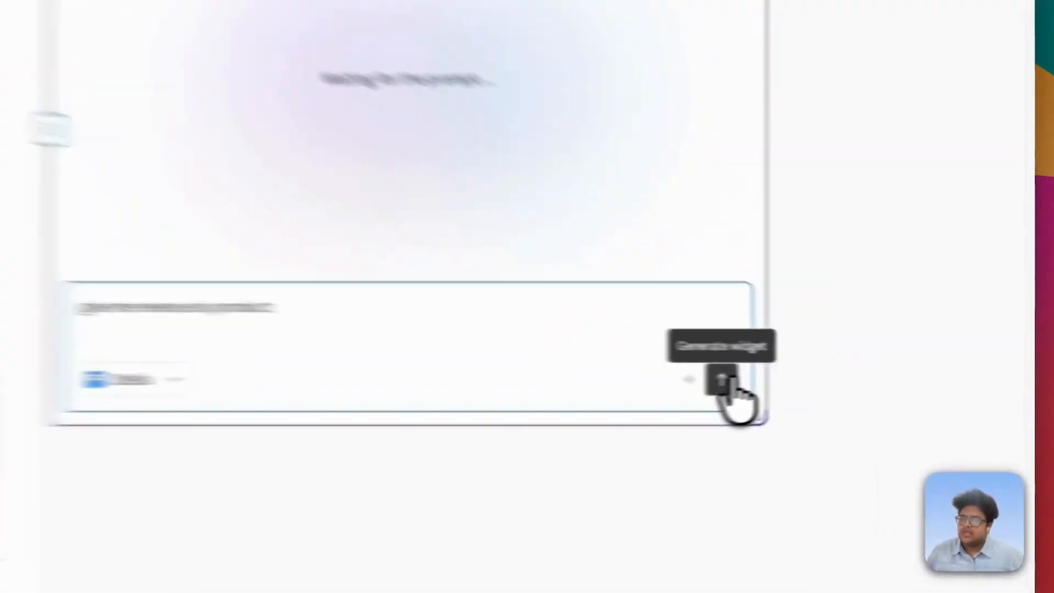
{"action": "left_click", "coordinate": [878, 375]}
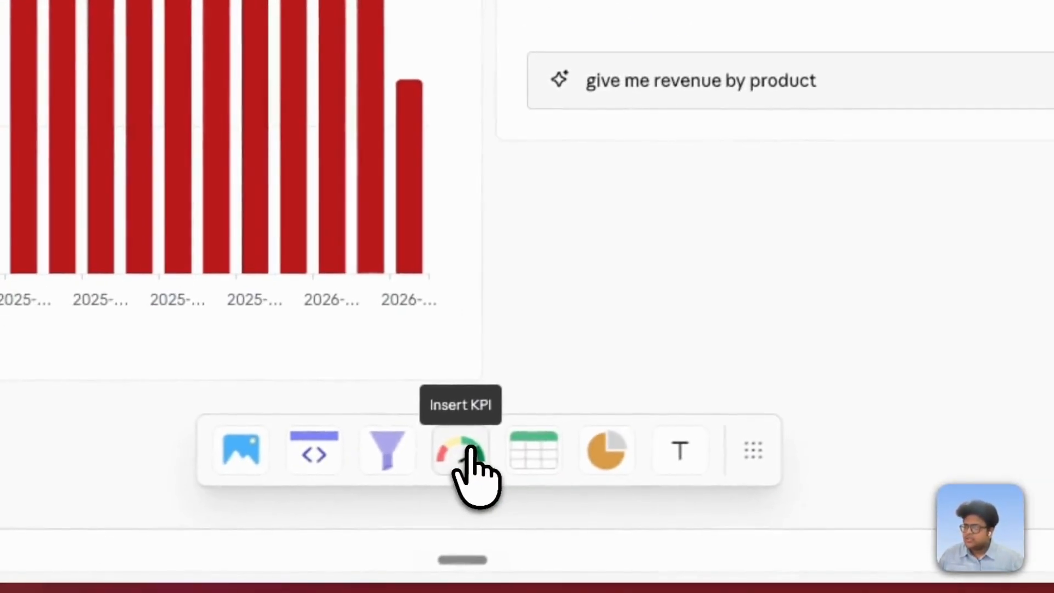
- Add a KPI widget generated from the prompt "Give Average order value"
{"action": "left_click", "coordinate": [470, 449]}
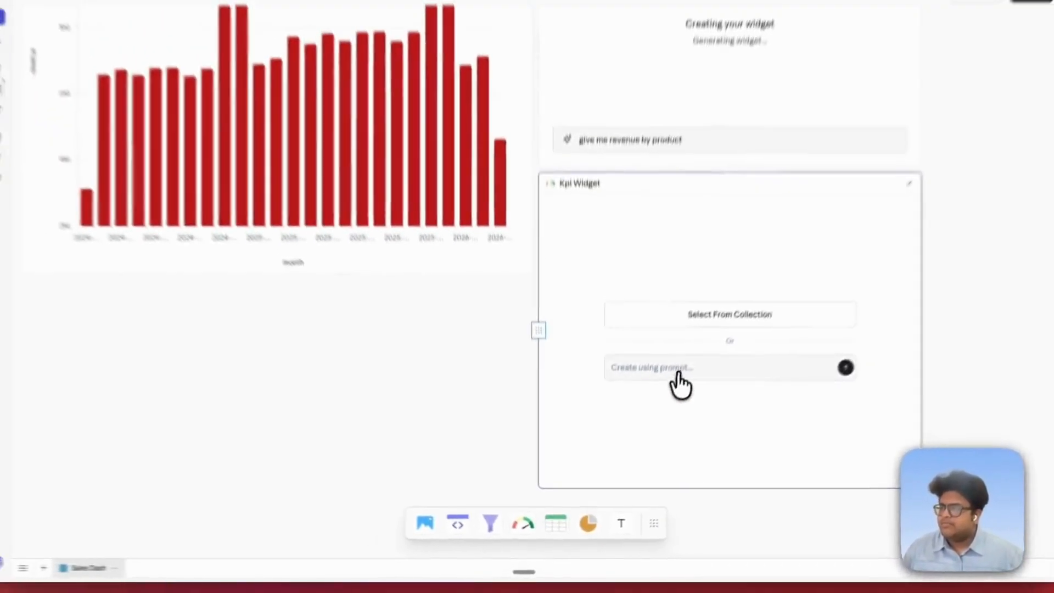
{"action": "left_click", "coordinate": [799, 226]}
{"action": "type", "text": "Give A"}
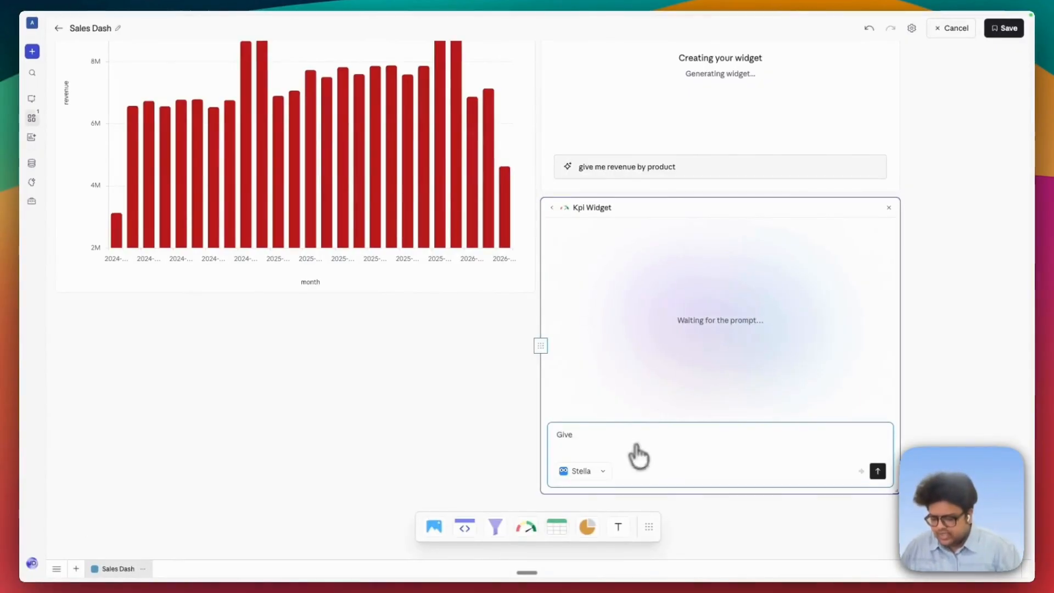
{"action": "type", "text": "verage order value"}
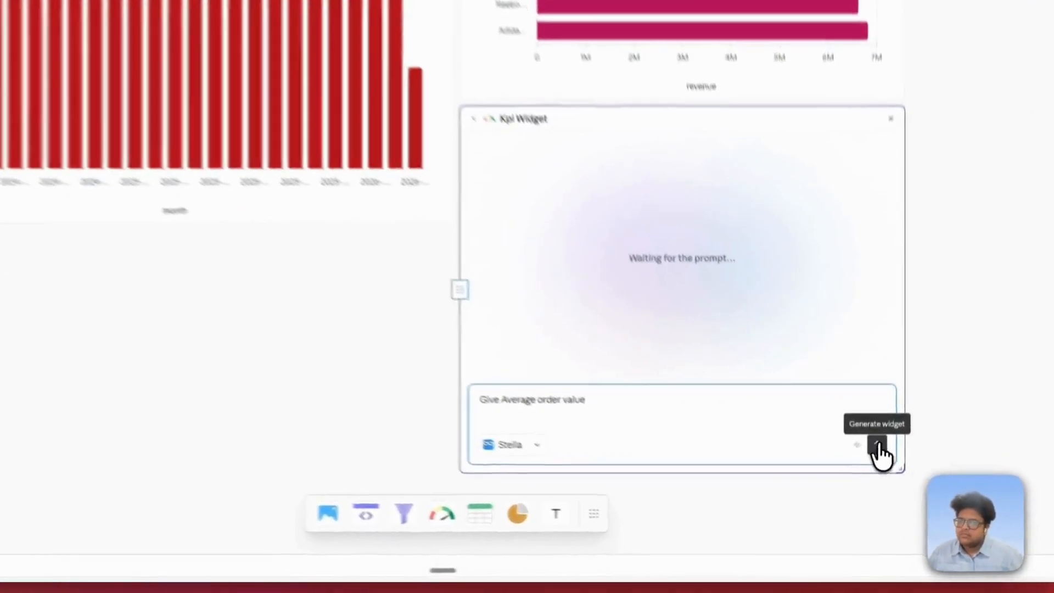
{"action": "left_click", "coordinate": [878, 471]}
- Add another KPI widget generated from the prompt "Net revenue"
{"action": "left_click", "coordinate": [420, 519]}
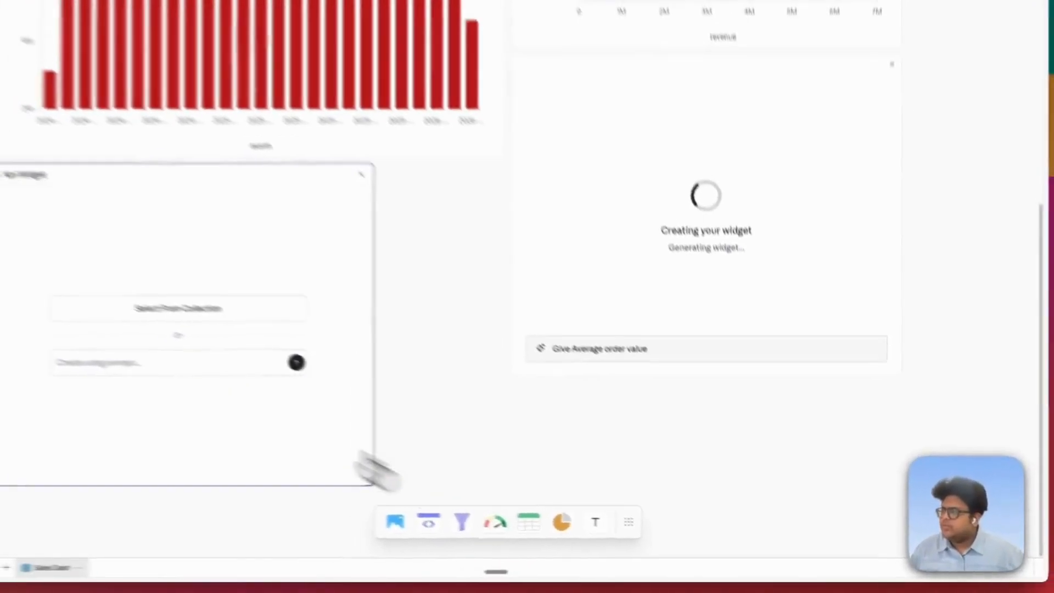
{"action": "type", "text": "Net revenue"}
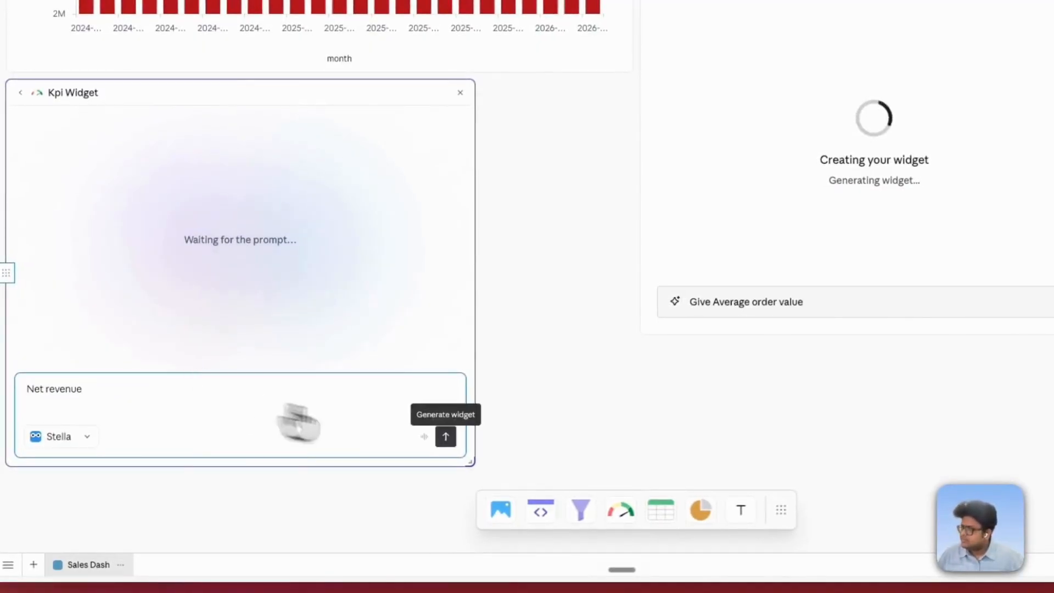
{"action": "left_click", "coordinate": [446, 436]}
- Add a table widget generated from the prompt "summarise the orders"
{"action": "left_click", "coordinate": [660, 510]}
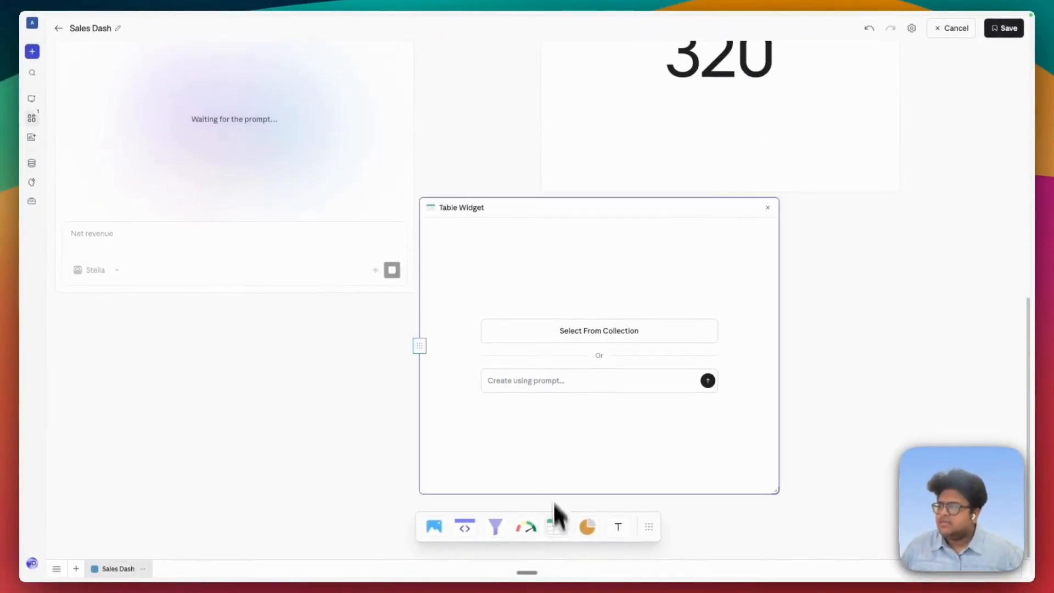
{"action": "left_click", "coordinate": [552, 384]}
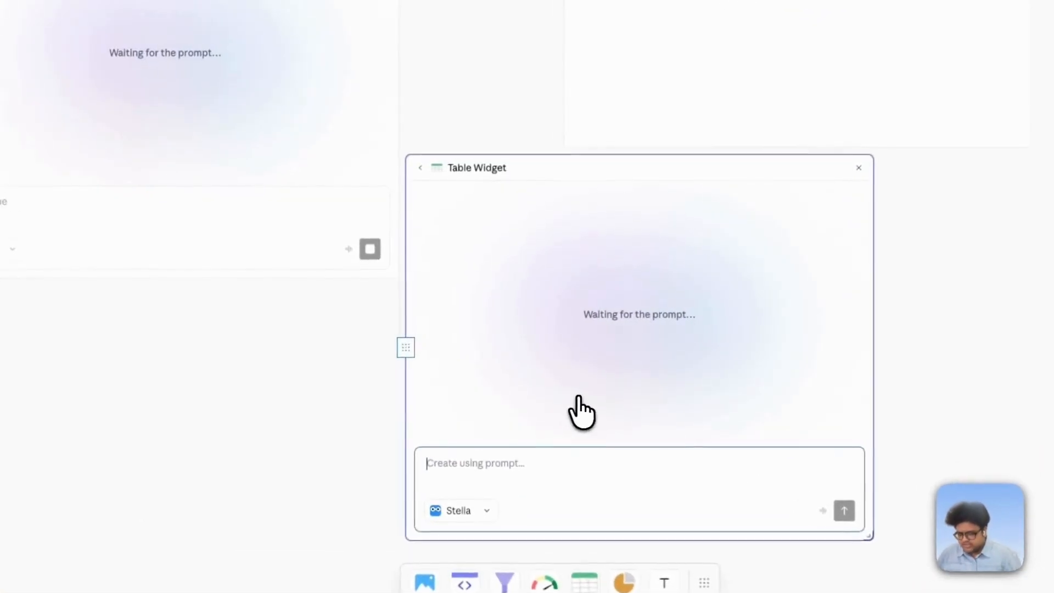
{"action": "type", "text": "summarise the orders"}
{"action": "key", "text": "Return"}
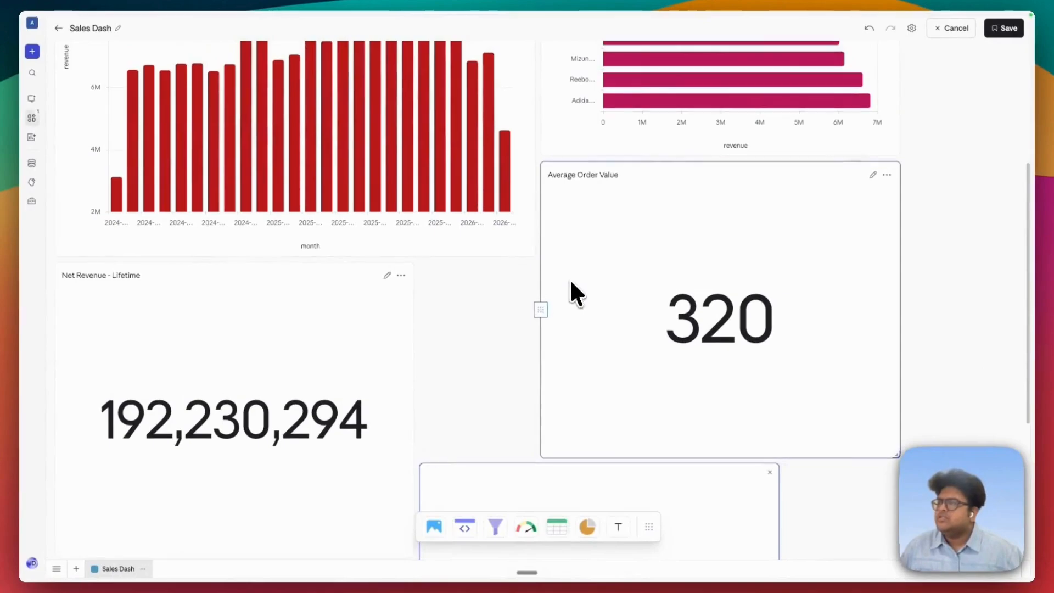
- Move the Average Order Value widget beside the orders chart in the first row and shrink it to a compact card
{"action": "left_click_drag", "start_coordinate": [541, 310], "coordinate": [544, 103]}
{"action": "scroll", "coordinate": [687, 264], "scroll_direction": "up", "scroll_amount": 3}
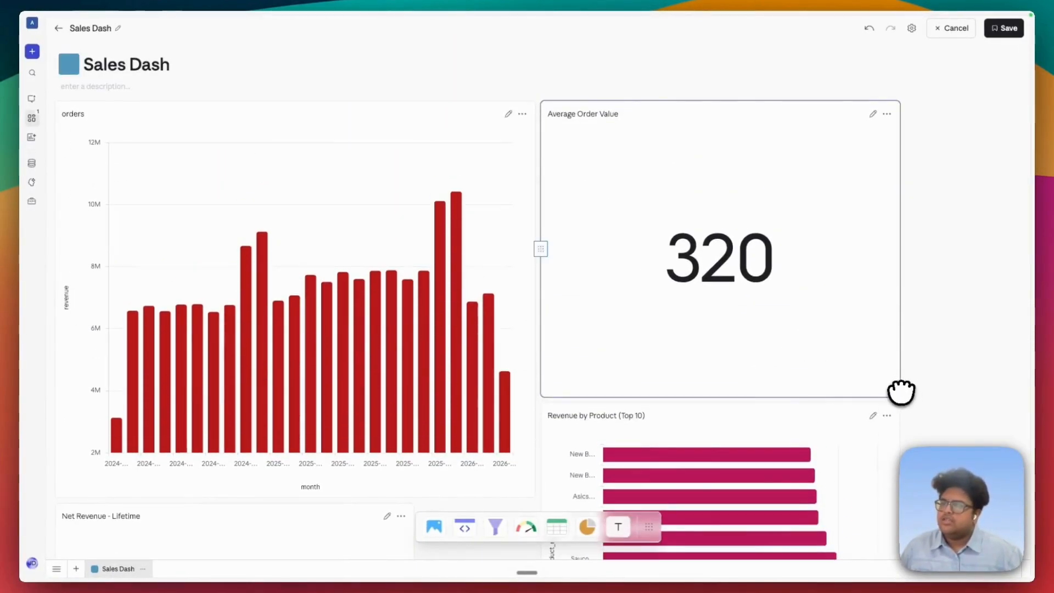
{"action": "left_click_drag", "start_coordinate": [899, 393], "coordinate": [739, 256]}
- Place the Net Revenue - Lifetime widget beside the Average Order Value card and reduce it to a short card
{"action": "scroll", "coordinate": [659, 296], "scroll_direction": "down", "scroll_amount": 4}
{"action": "left_click_drag", "start_coordinate": [55, 438], "coordinate": [737, 193]}
{"action": "left_click_drag", "start_coordinate": [1019, 345], "coordinate": [862, 225]}
{"action": "scroll", "coordinate": [873, 247], "scroll_direction": "up", "scroll_amount": 4}
{"action": "left_click_drag", "start_coordinate": [661, 349], "coordinate": [743, 186]}
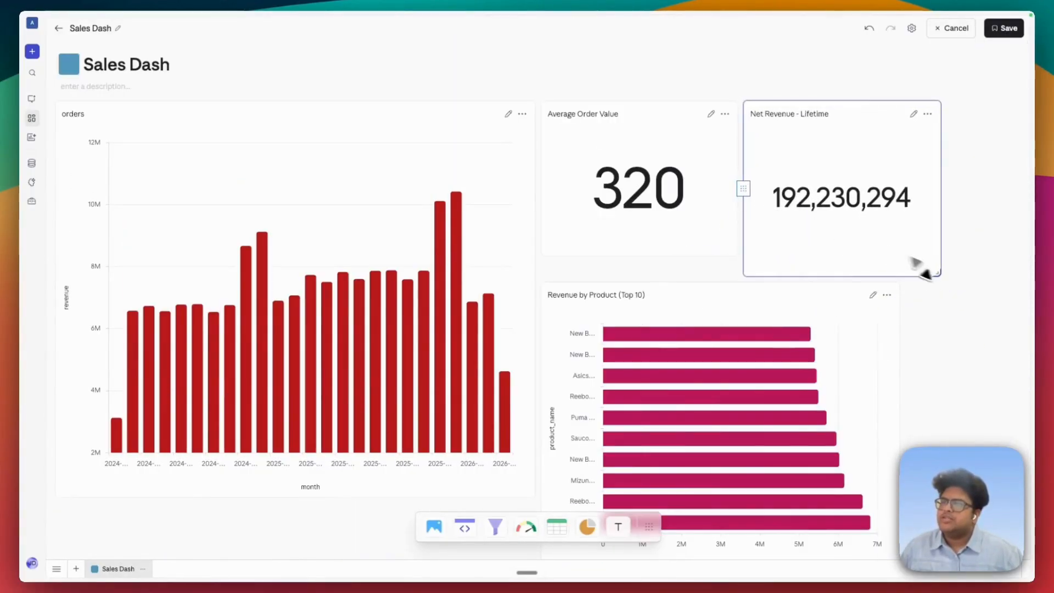
{"action": "left_click_drag", "start_coordinate": [939, 276], "coordinate": [958, 213]}
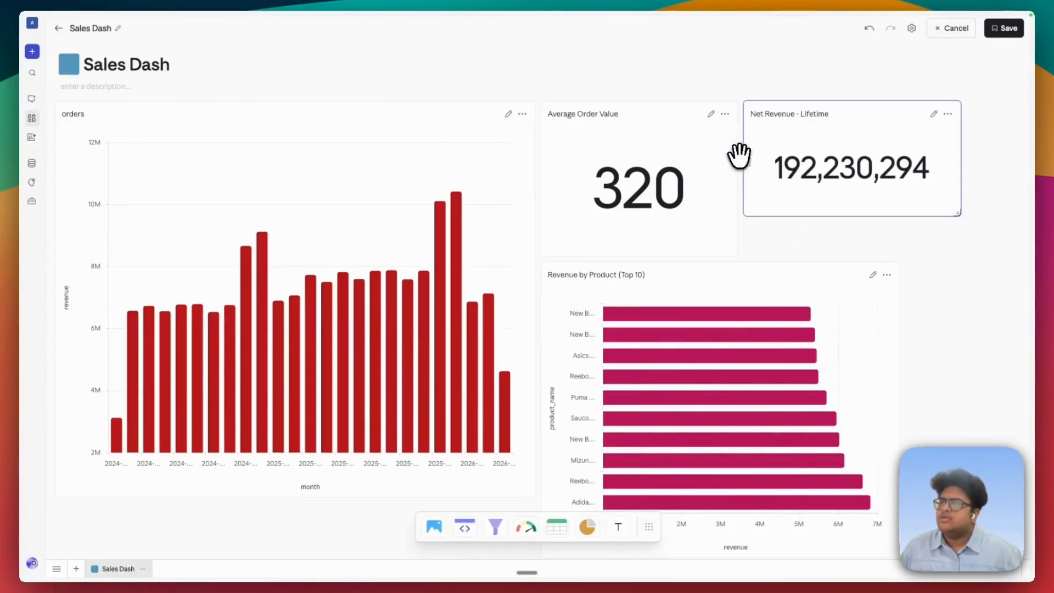
- Even out the two KPI cards in one row and enlarge the Revenue by Product chart to span the width beneath them
{"action": "left_click_drag", "start_coordinate": [737, 158], "coordinate": [803, 169]}
{"action": "left_click_drag", "start_coordinate": [736, 252], "coordinate": [796, 214]}
{"action": "left_click_drag", "start_coordinate": [898, 514], "coordinate": [1014, 494]}
- Move the Orders Summary table directly beneath the orders chart and resize it to a short, wide strip
{"action": "scroll", "coordinate": [753, 430], "scroll_direction": "down", "scroll_amount": 4}
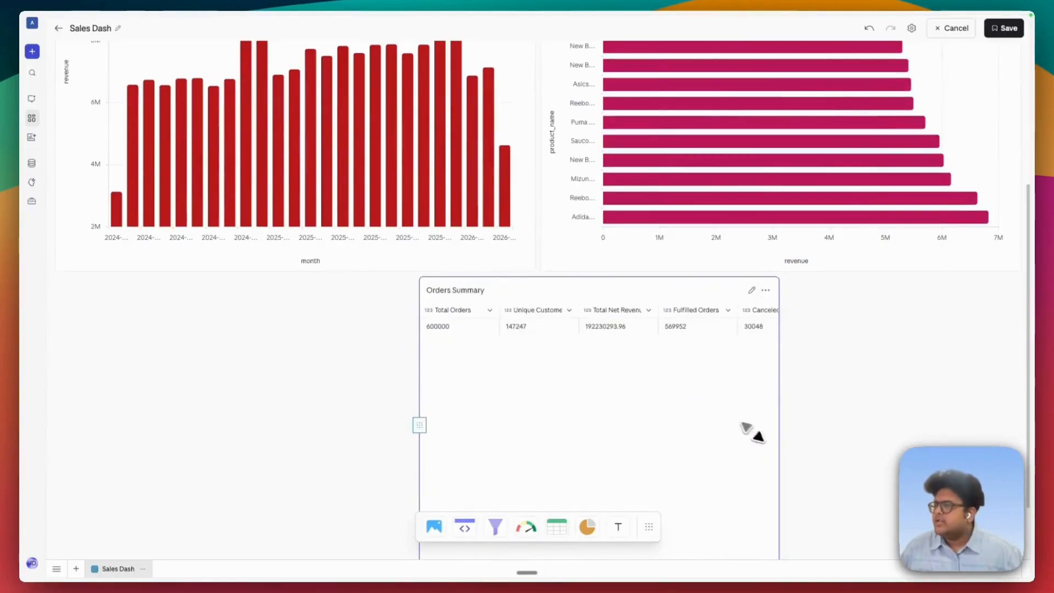
{"action": "left_click_drag", "start_coordinate": [419, 421], "coordinate": [55, 426]}
{"action": "scroll", "coordinate": [349, 389], "scroll_direction": "down", "scroll_amount": 2}
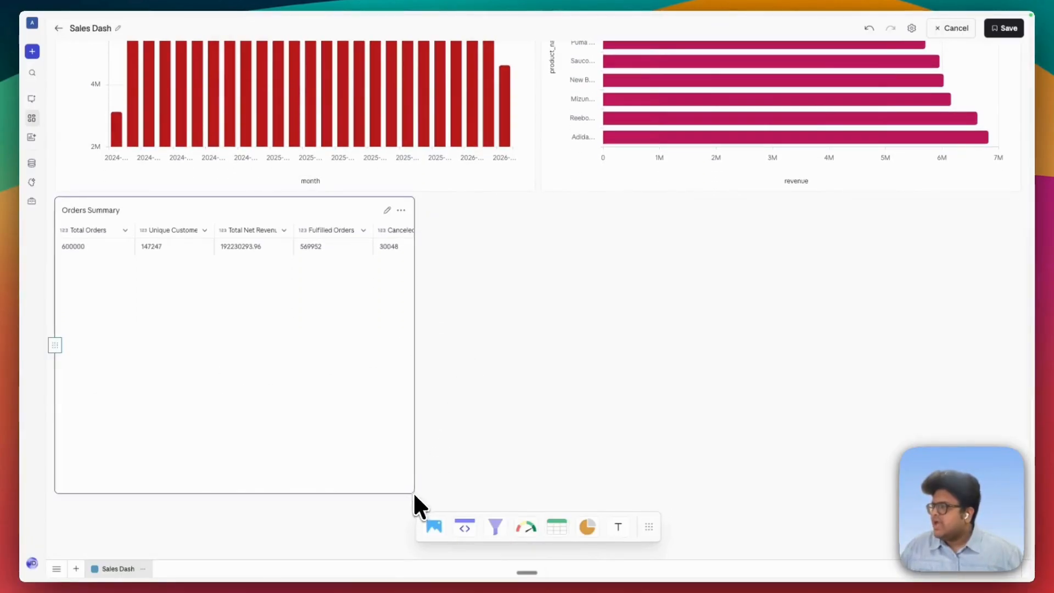
{"action": "left_click_drag", "start_coordinate": [419, 506], "coordinate": [696, 268]}
- Save the Sales Dash dashboard and review the finished layout
{"action": "scroll", "coordinate": [763, 323], "scroll_direction": "up", "scroll_amount": 4}
{"action": "scroll", "coordinate": [763, 324], "scroll_direction": "up", "scroll_amount": 2}
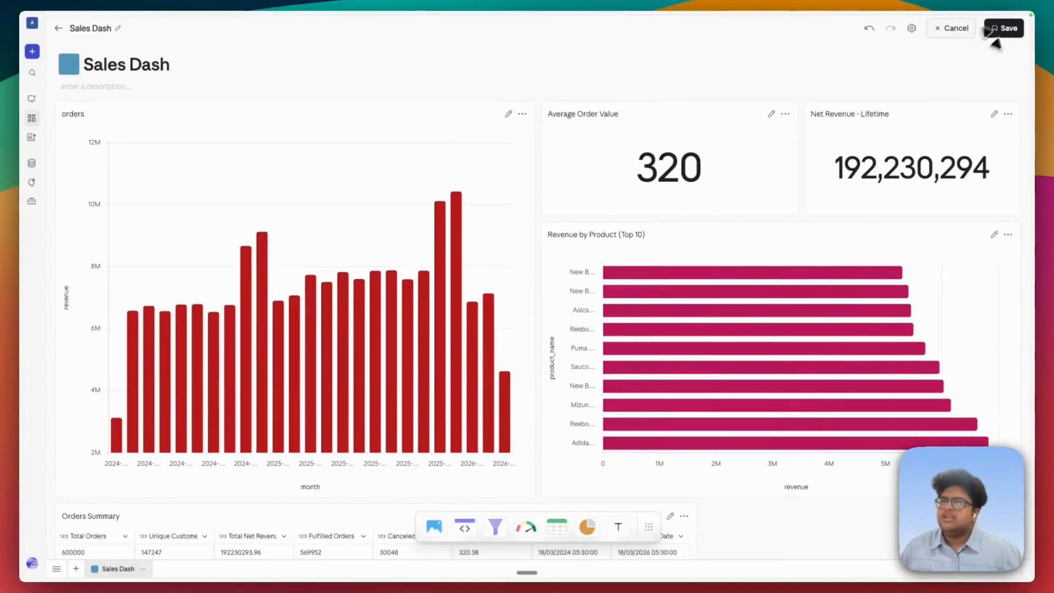
{"action": "left_click", "coordinate": [1004, 28]}
{"action": "scroll", "coordinate": [750, 334], "scroll_direction": "down", "scroll_amount": 1}
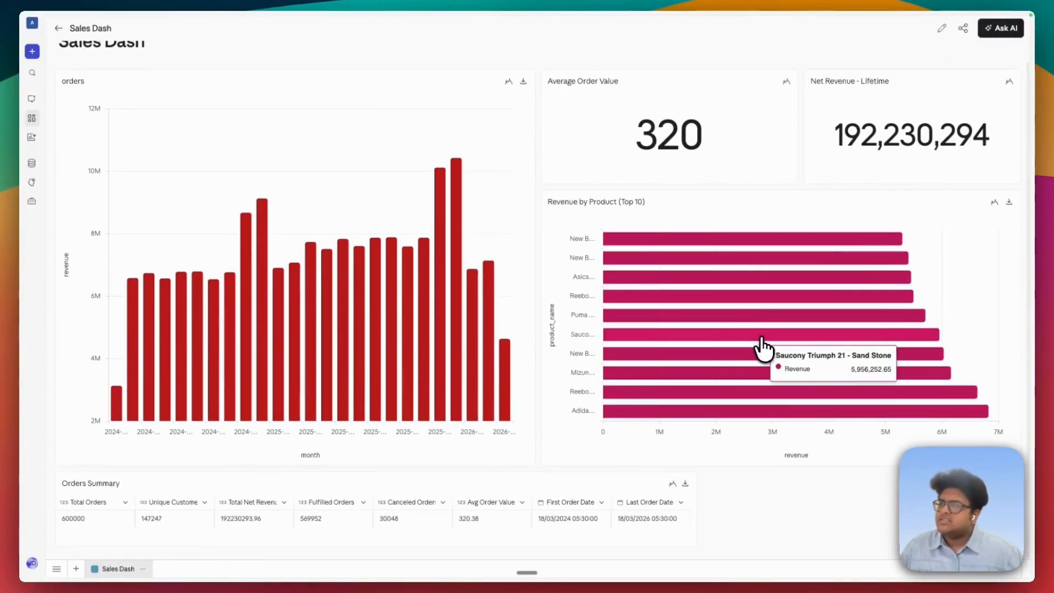
{"action": "scroll", "coordinate": [763, 349], "scroll_direction": "up", "scroll_amount": 1}
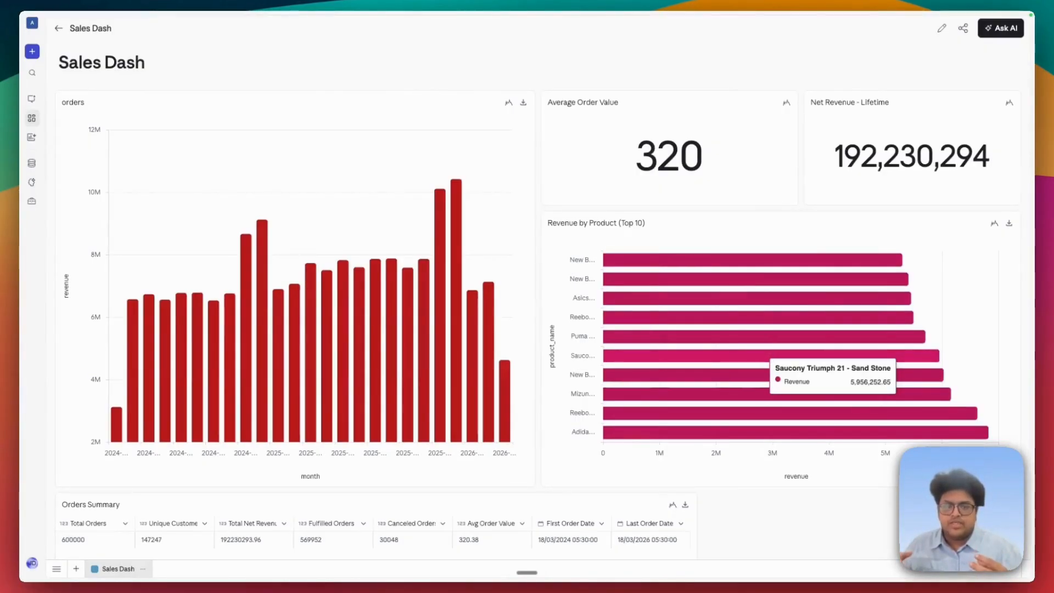
{"action": "mouse_move", "coordinate": [763, 340]}
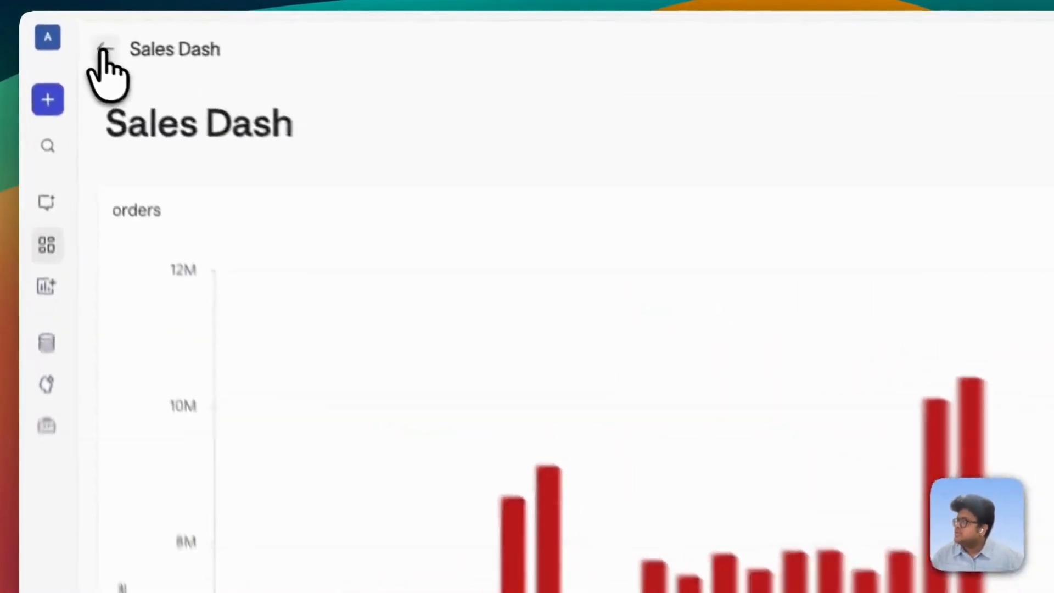
- Leave Sales Dash, open the Business Overview - Nice Shoes dashboard and look over its KPI cards, charts and product table
{"action": "left_click", "coordinate": [58, 28]}
{"action": "left_click", "coordinate": [803, 216]}
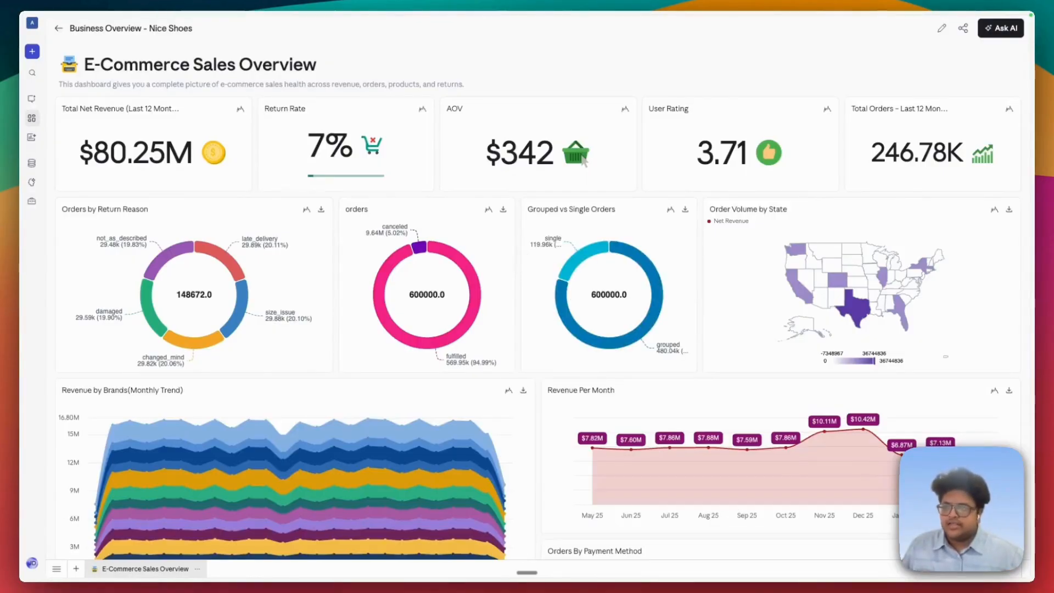
{"action": "scroll", "coordinate": [583, 161], "scroll_direction": "down", "scroll_amount": 15}
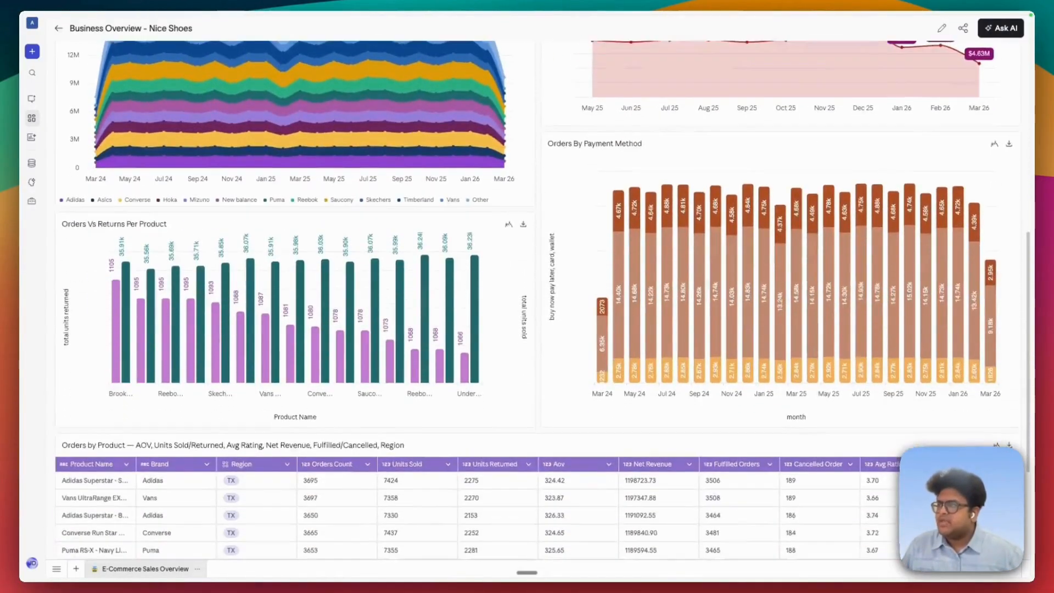
{"action": "scroll", "coordinate": [583, 161], "scroll_direction": "up", "scroll_amount": 15}
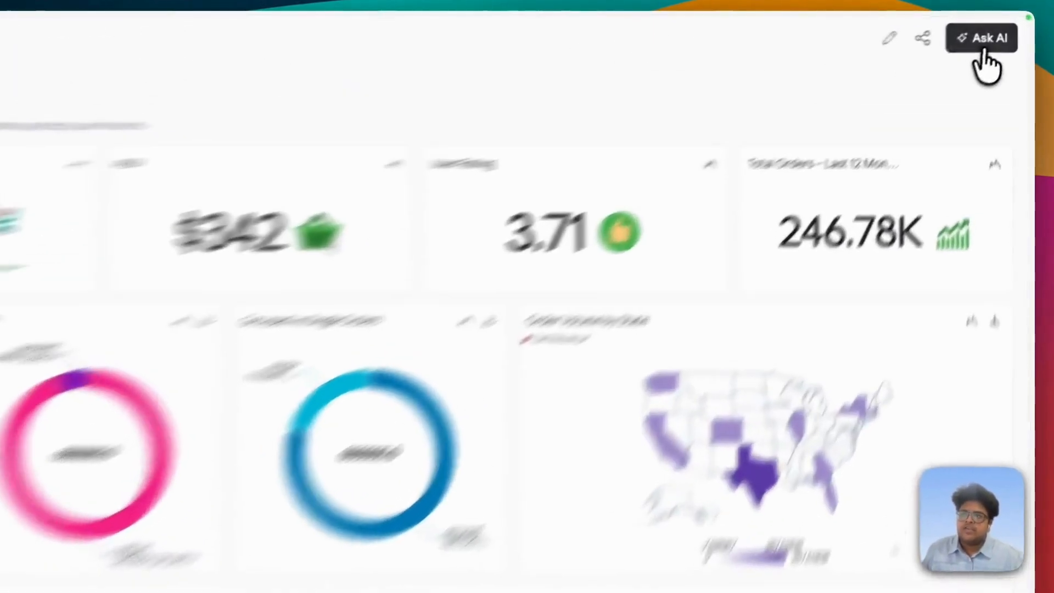
- Ask the Dashboard Agent "can you spot any monthly trends for orders" about the E-Commerce Sales Overview dashboard
{"action": "left_click", "coordinate": [1001, 28]}
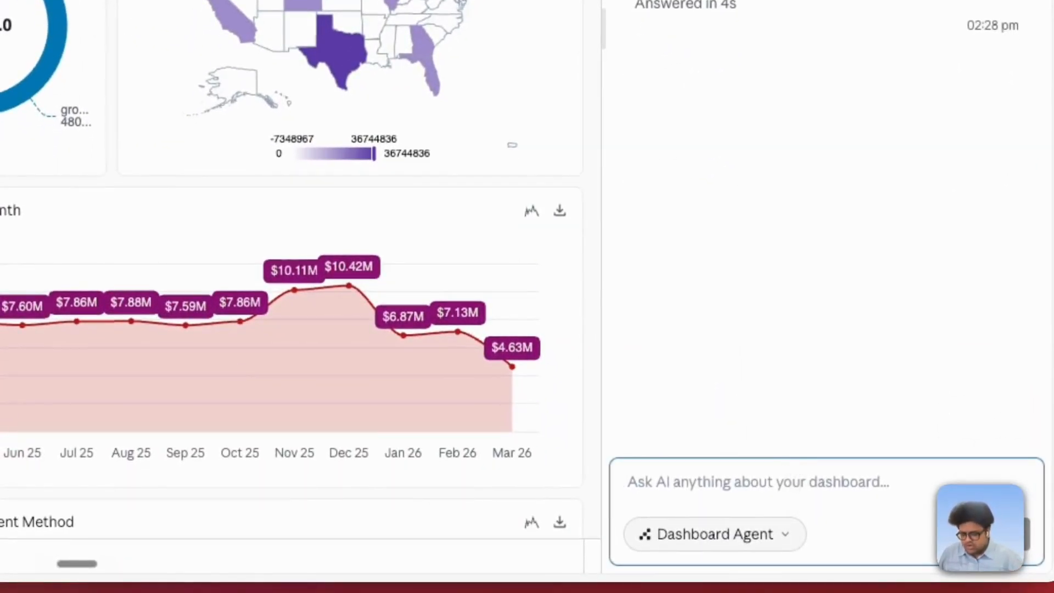
{"action": "type", "text": "can you "}
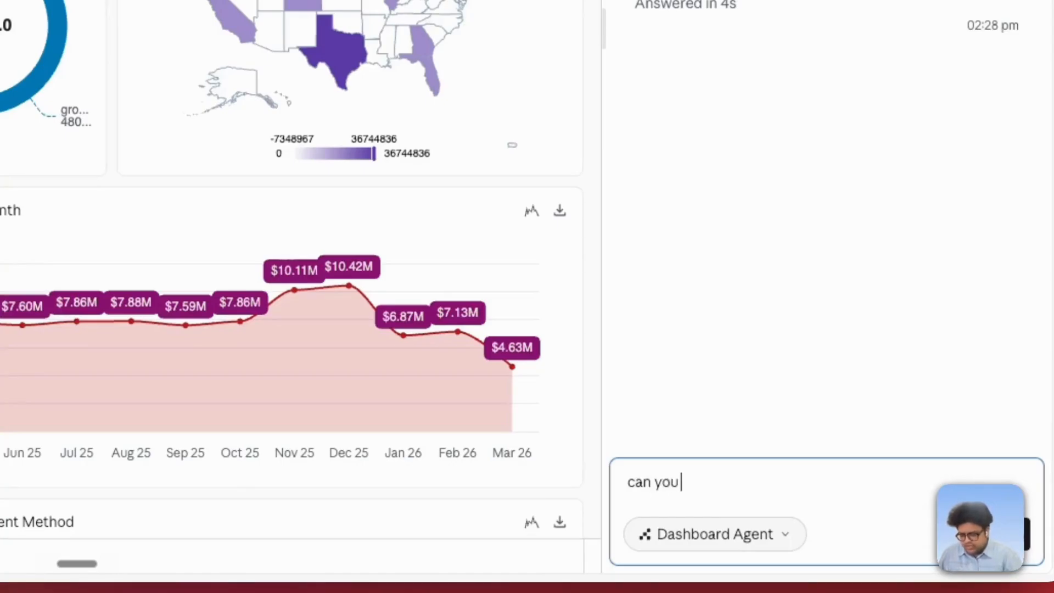
{"action": "type", "text": "spot any"}
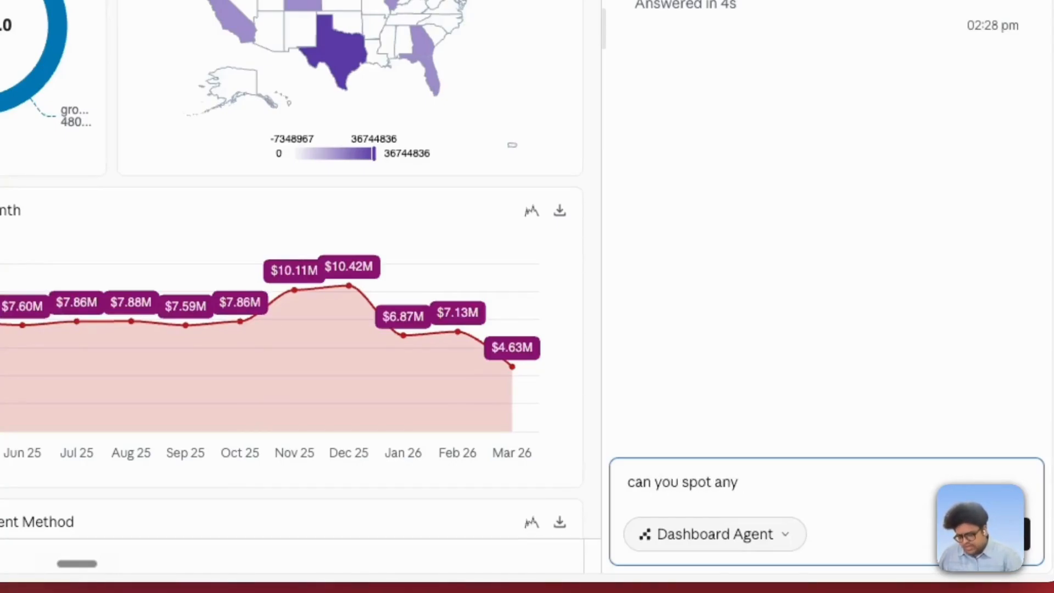
{"action": "type", "text": " monthly trend"}
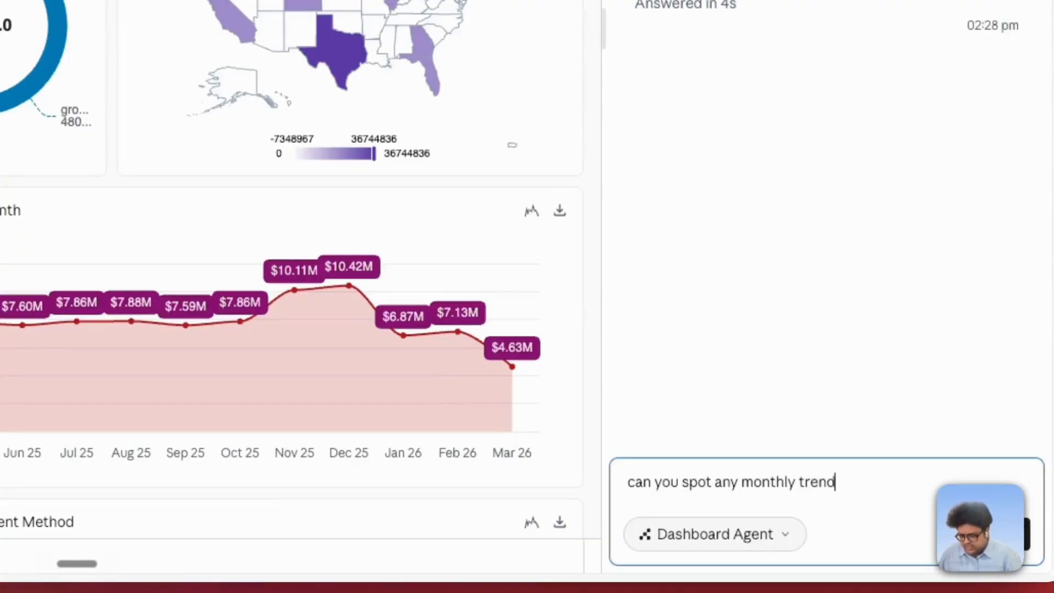
{"action": "type", "text": "s for orders"}
{"action": "key", "text": "Return"}
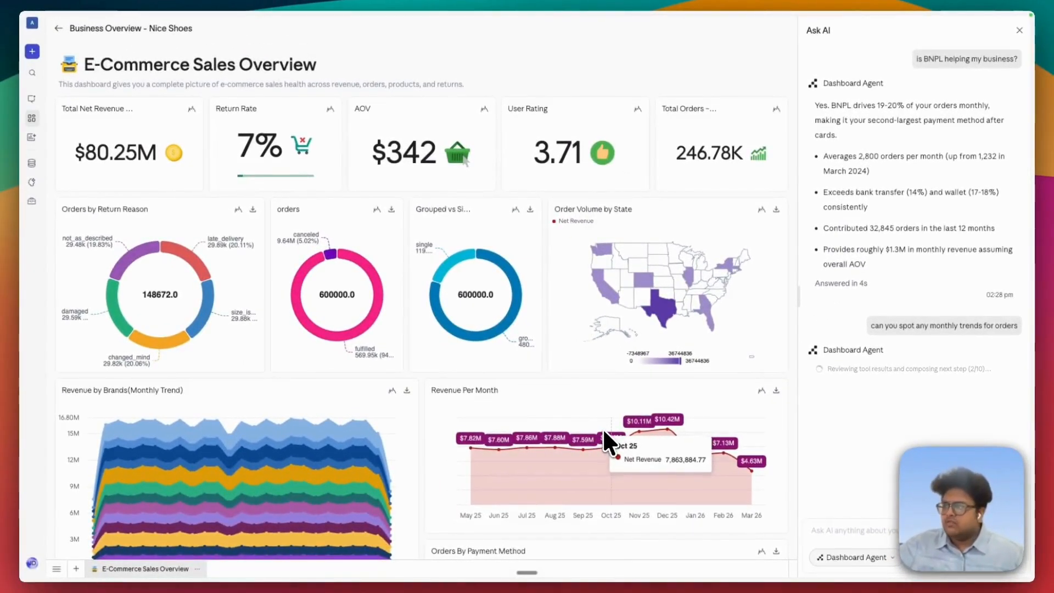
- Look through the dashboard's charts and orders table, and read the agent's answer on monthly order trends
{"action": "scroll", "coordinate": [566, 430], "scroll_direction": "down", "scroll_amount": 5}
{"action": "scroll", "coordinate": [449, 417], "scroll_direction": "down", "scroll_amount": 6}
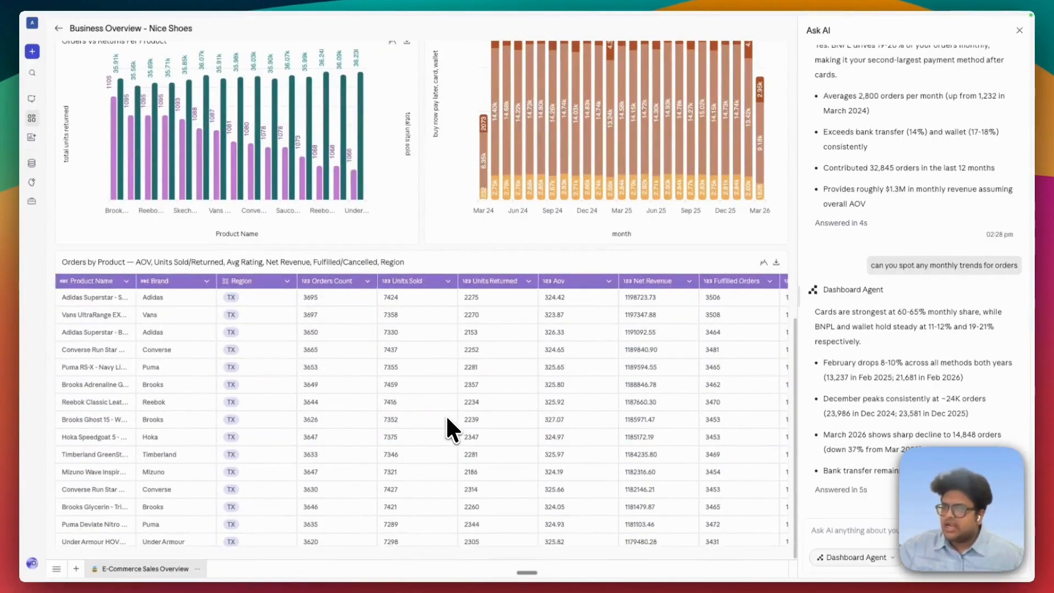
{"action": "scroll", "coordinate": [461, 428], "scroll_direction": "up", "scroll_amount": 6}
{"action": "scroll", "coordinate": [525, 419], "scroll_direction": "up", "scroll_amount": 5}
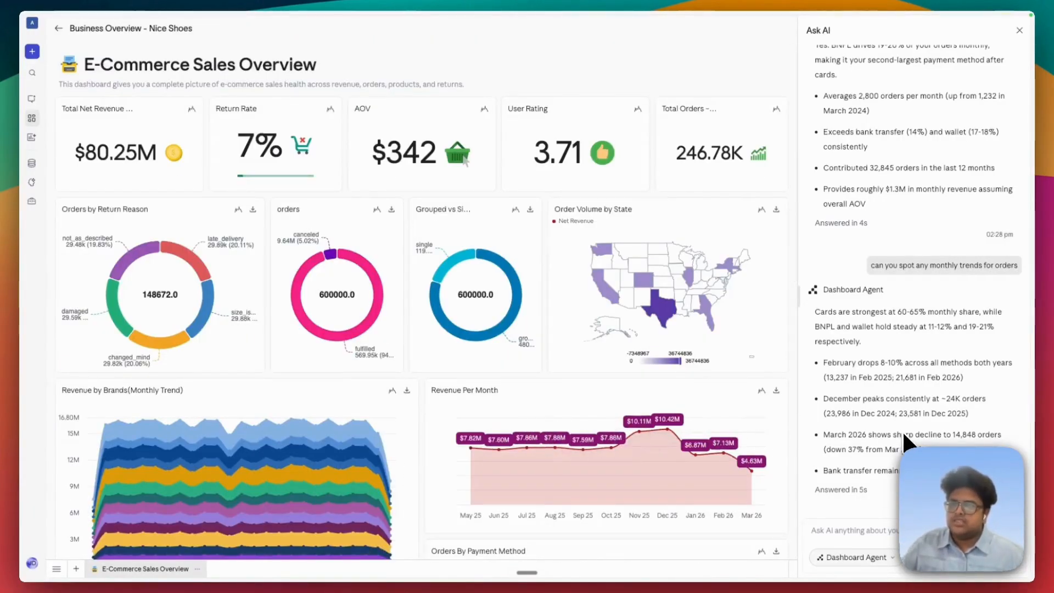
{"action": "left_click_drag", "start_coordinate": [808, 314], "coordinate": [898, 480]}
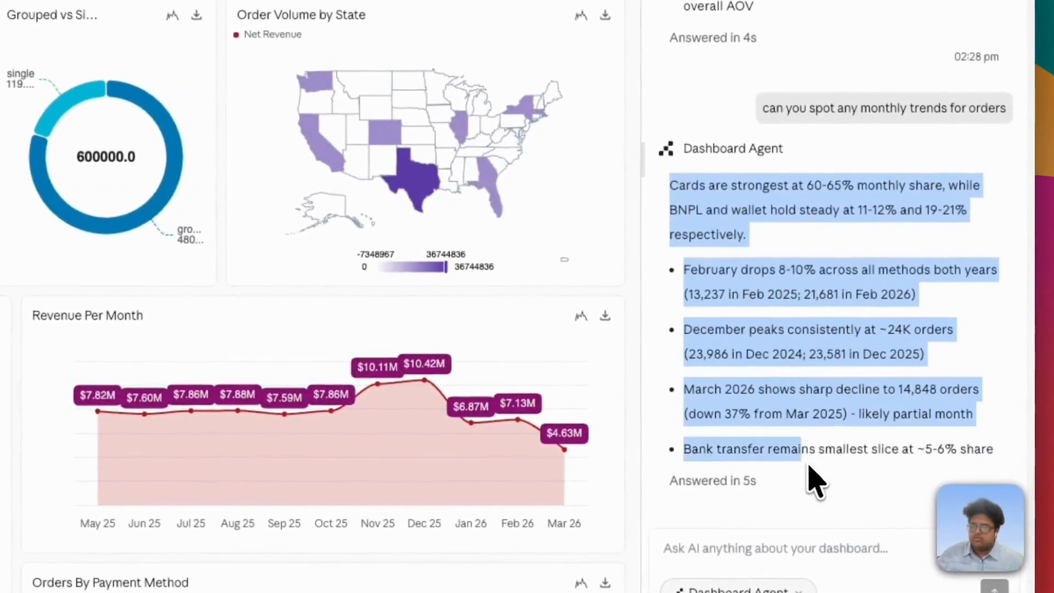
{"action": "left_click_drag", "start_coordinate": [815, 480], "coordinate": [811, 499]}
{"action": "left_click", "coordinate": [811, 499]}
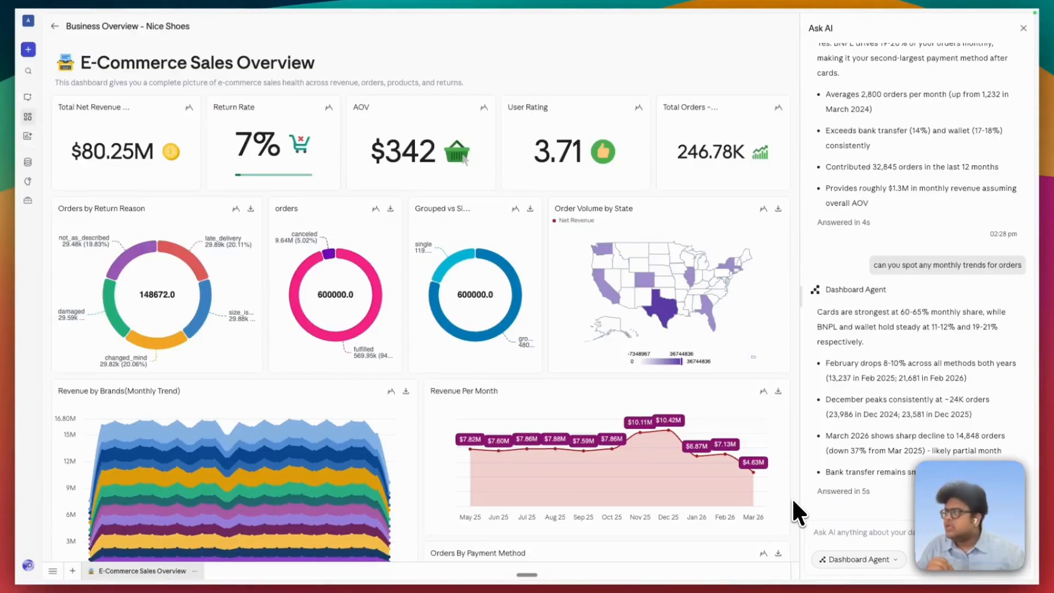
- Go to the data sources and browse the databases, apps and services available for a new connection
{"action": "left_click", "coordinate": [27, 162]}
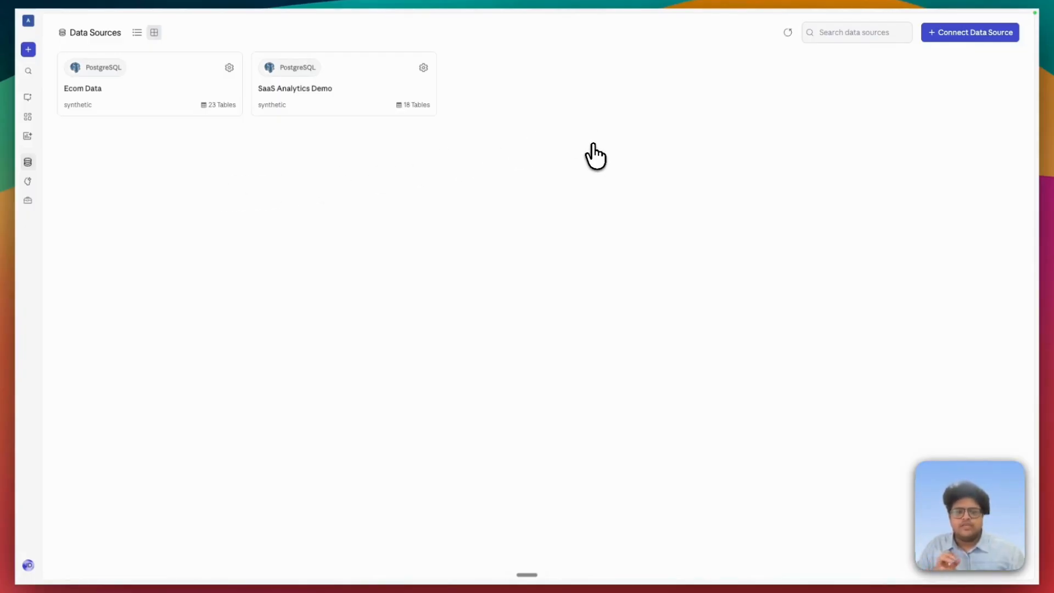
{"action": "left_click", "coordinate": [970, 32]}
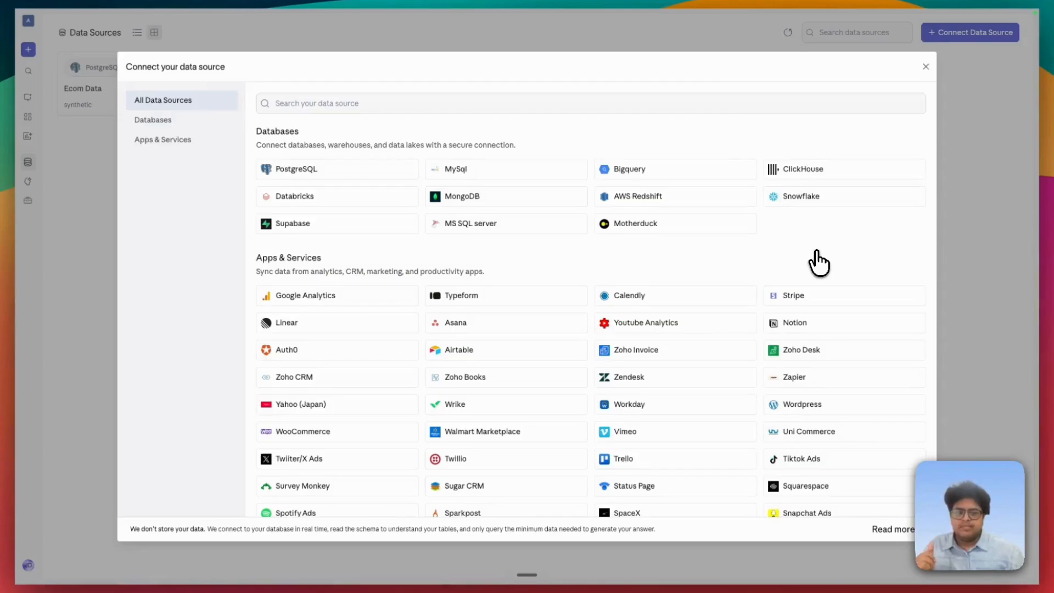
{"action": "scroll", "coordinate": [817, 262], "scroll_direction": "down", "scroll_amount": 3}
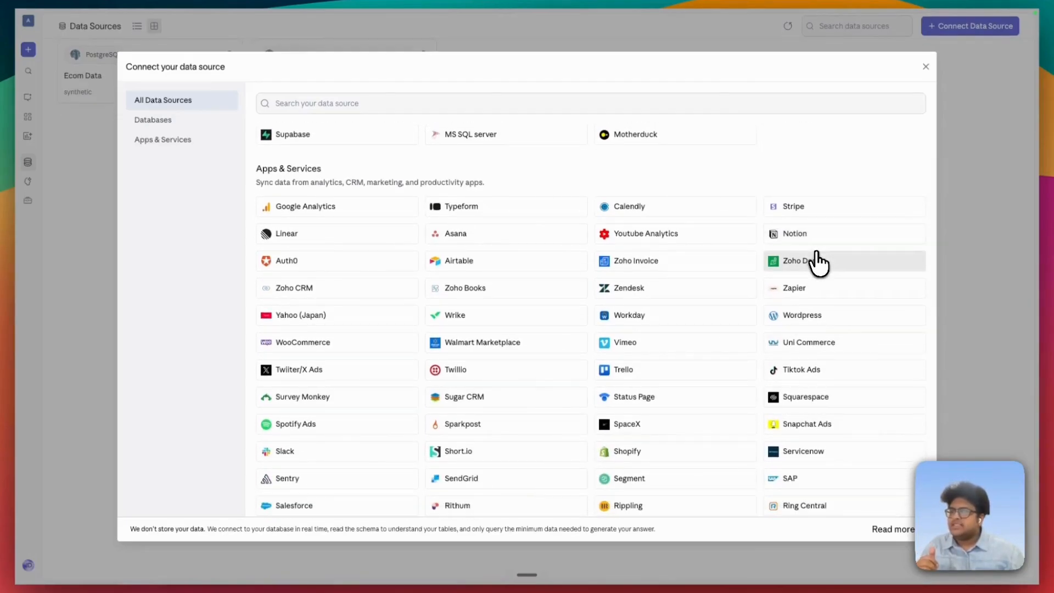
{"action": "scroll", "coordinate": [818, 262], "scroll_direction": "down", "scroll_amount": 5}
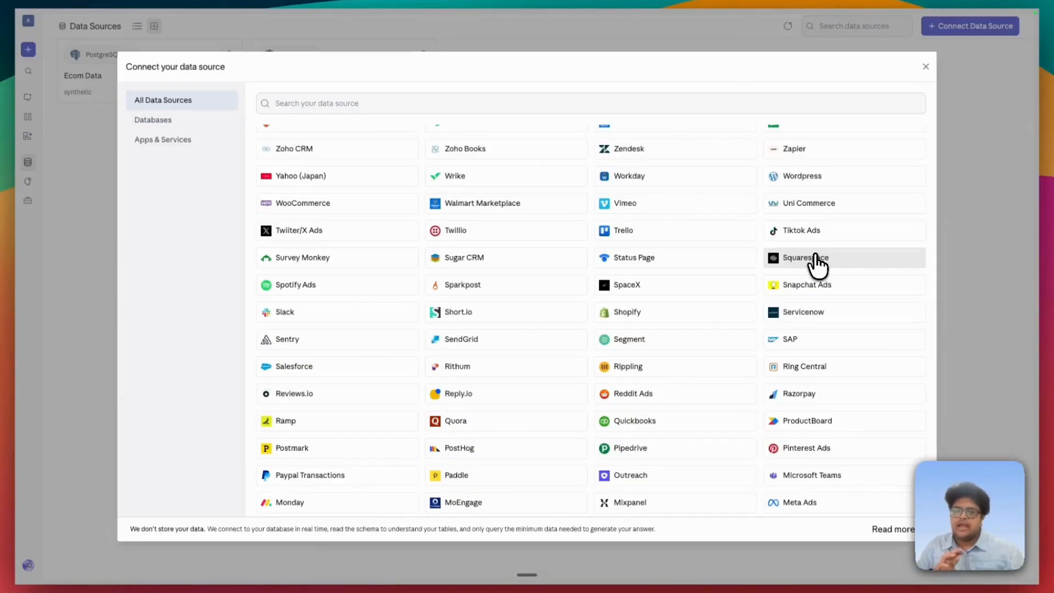
{"action": "scroll", "coordinate": [817, 262], "scroll_direction": "up", "scroll_amount": 8}
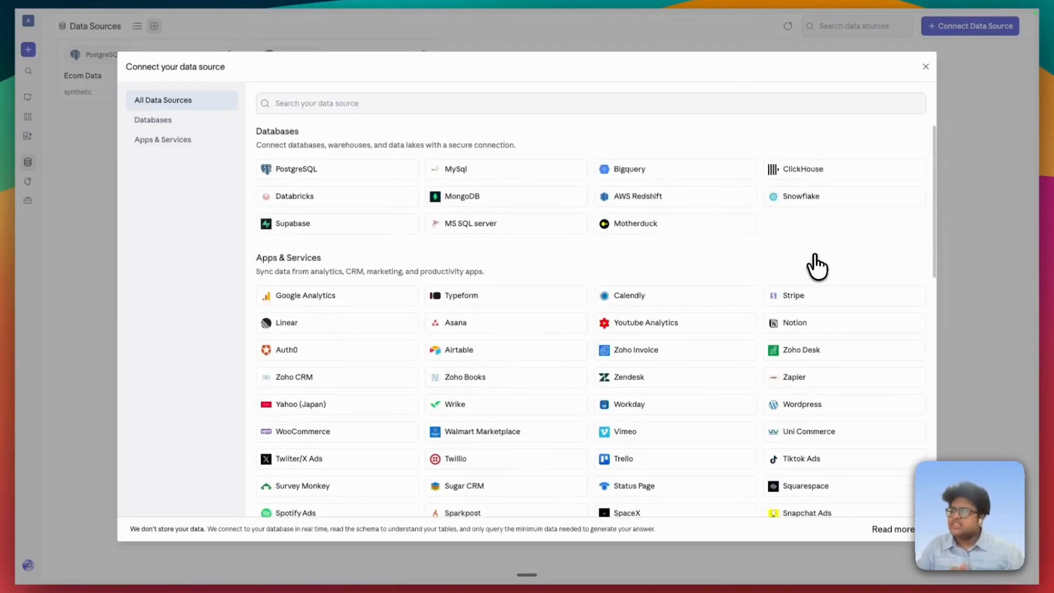
- Examine the PostgreSQL connection setup form and close it, discarding the new connection
{"action": "left_click", "coordinate": [394, 172]}
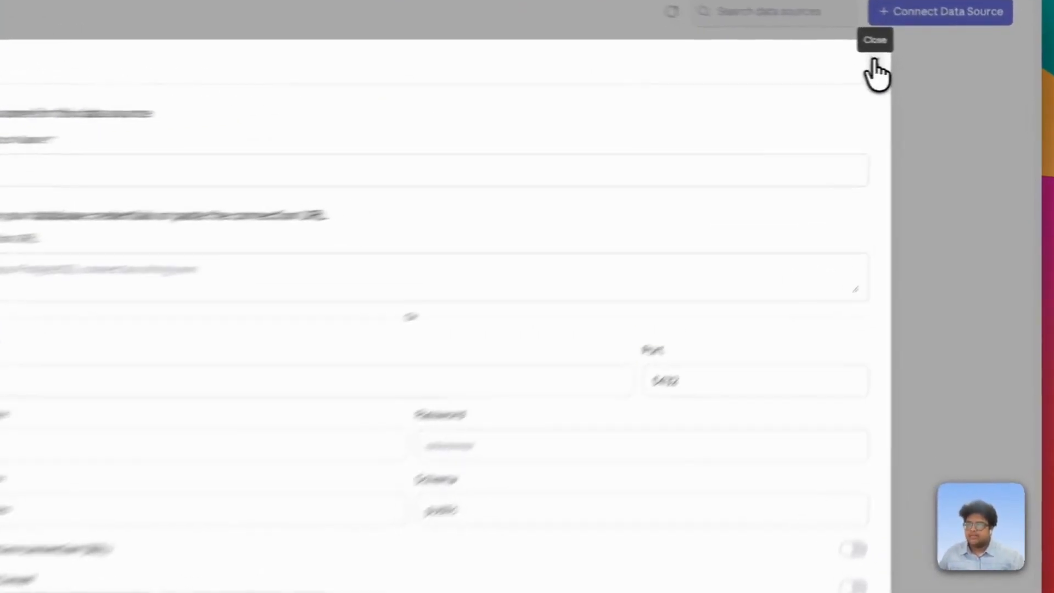
{"action": "left_click", "coordinate": [925, 67]}
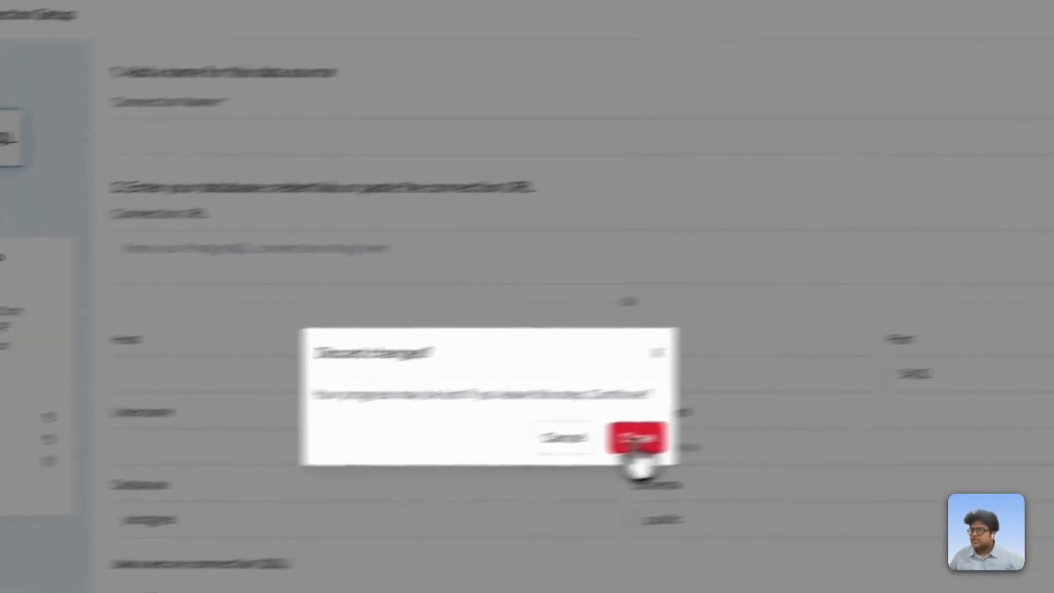
{"action": "left_click", "coordinate": [341, 483]}
- Open the existing Ecom Data source to inspect its tables
{"action": "left_click", "coordinate": [277, 177]}
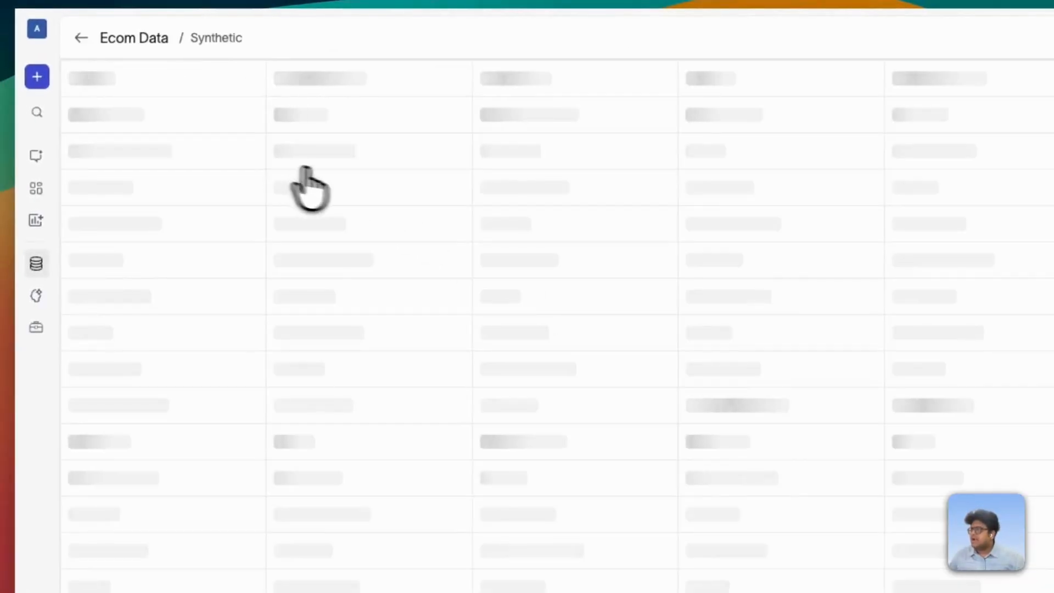